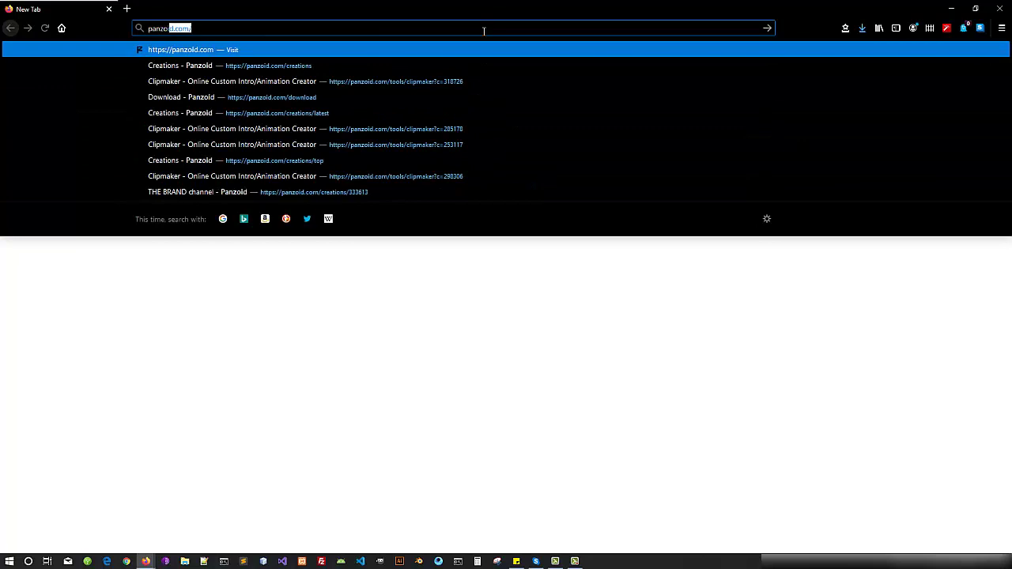
# Load panzoid.com and go to the full listing of creations
pyautogui.write('d.com')
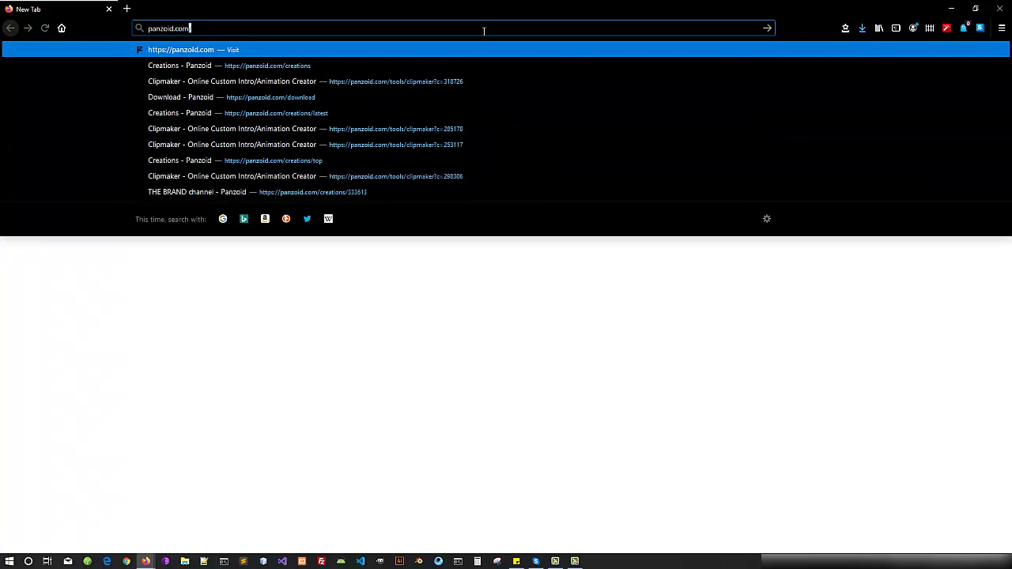
pyautogui.press('Return')
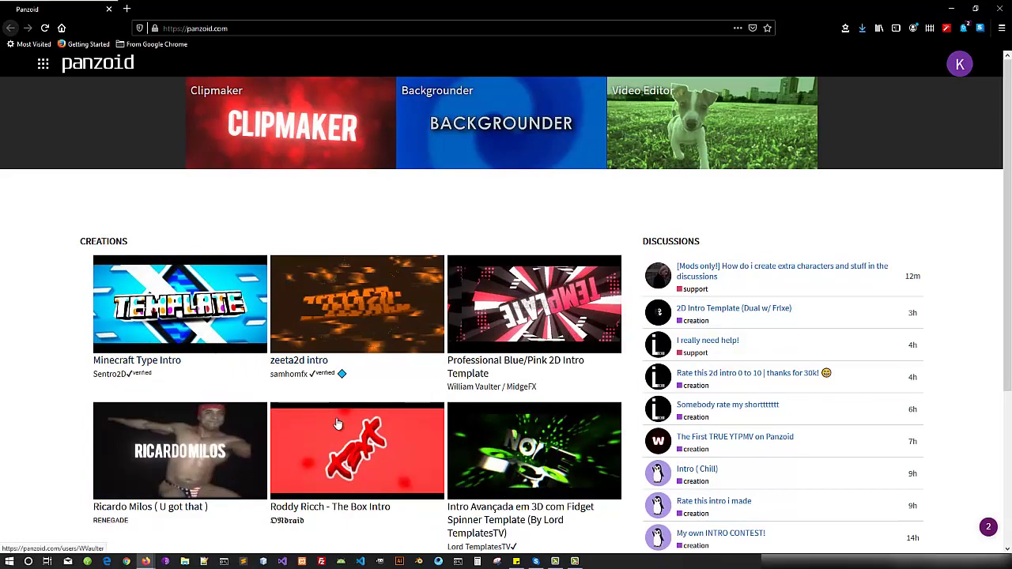
pyautogui.scroll(-3, 317, 415)
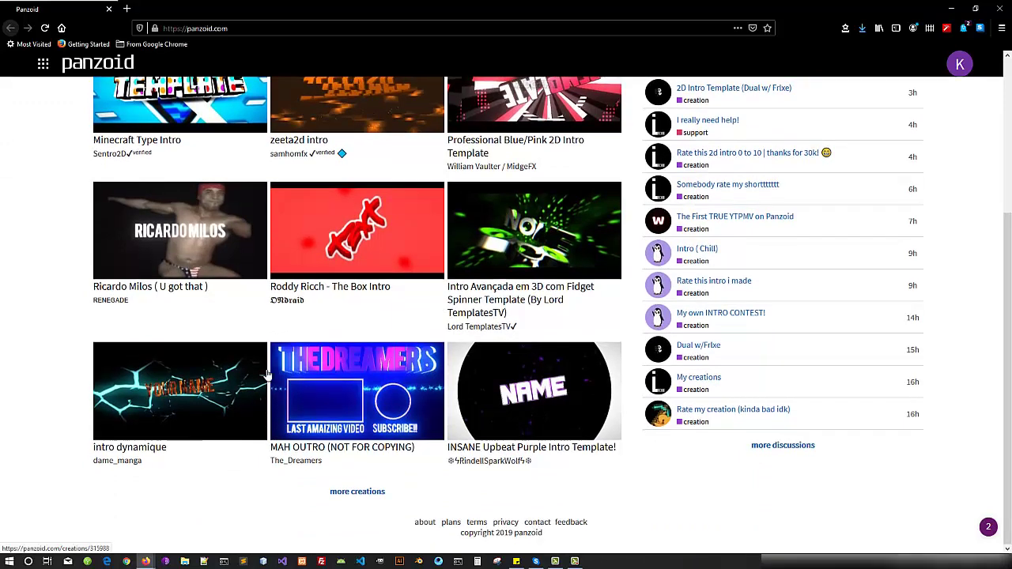
pyautogui.click(366, 498)
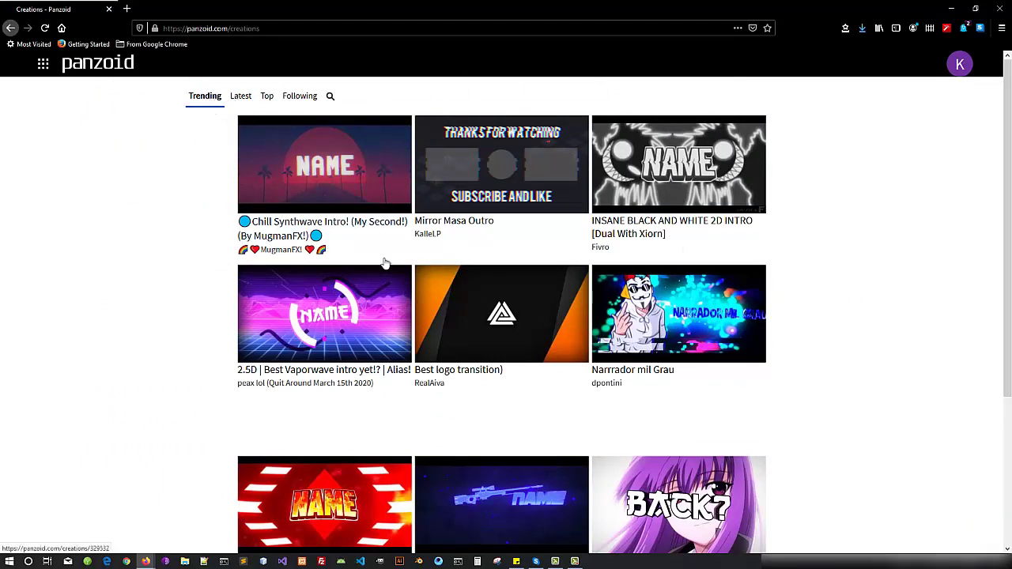
# Look through the Latest, Top and Following creations, and return to the Trending ones
pyautogui.click(245, 96)
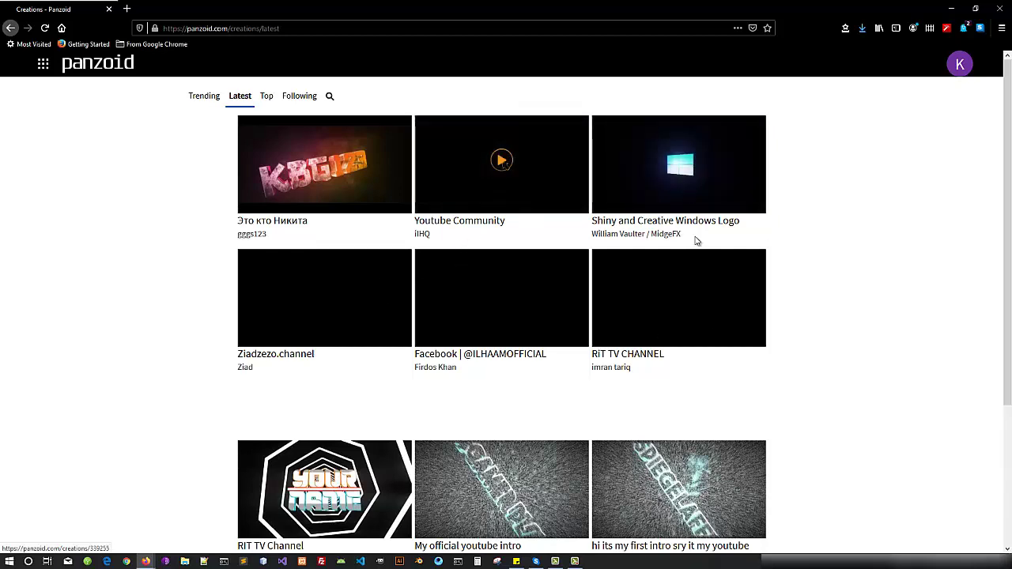
pyautogui.click(271, 96)
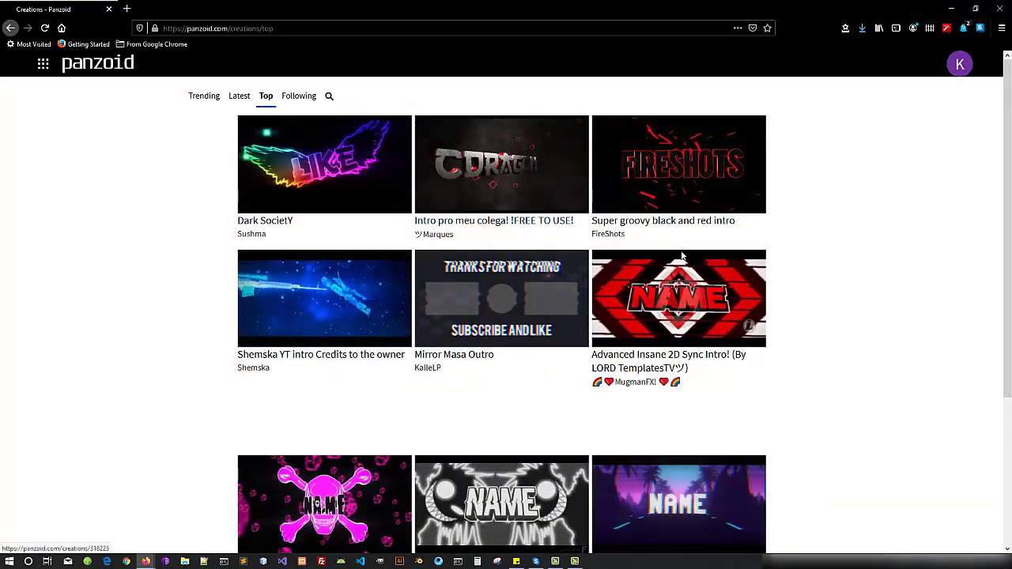
pyautogui.click(299, 96)
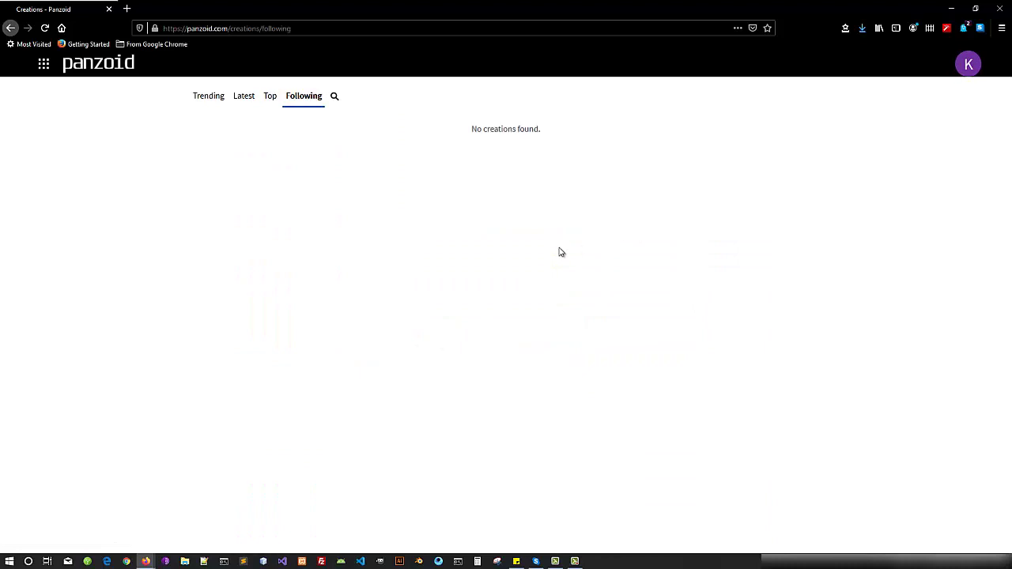
pyautogui.click(268, 101)
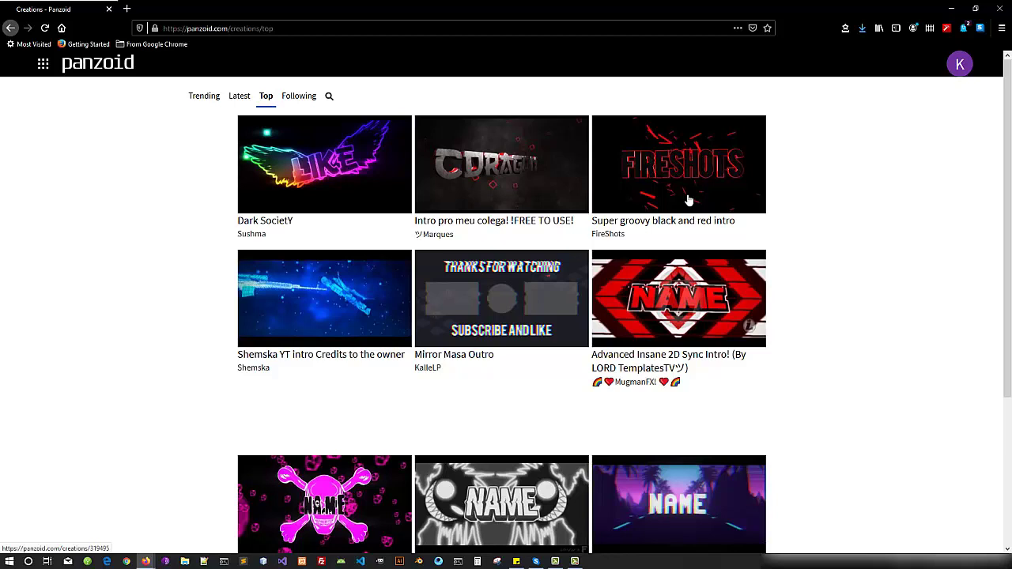
pyautogui.click(299, 96)
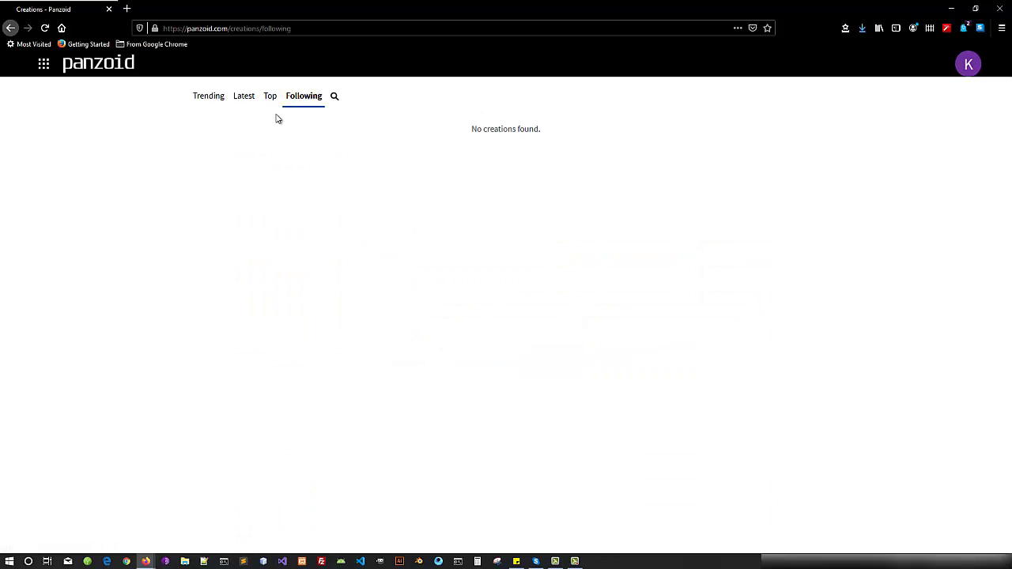
pyautogui.click(214, 100)
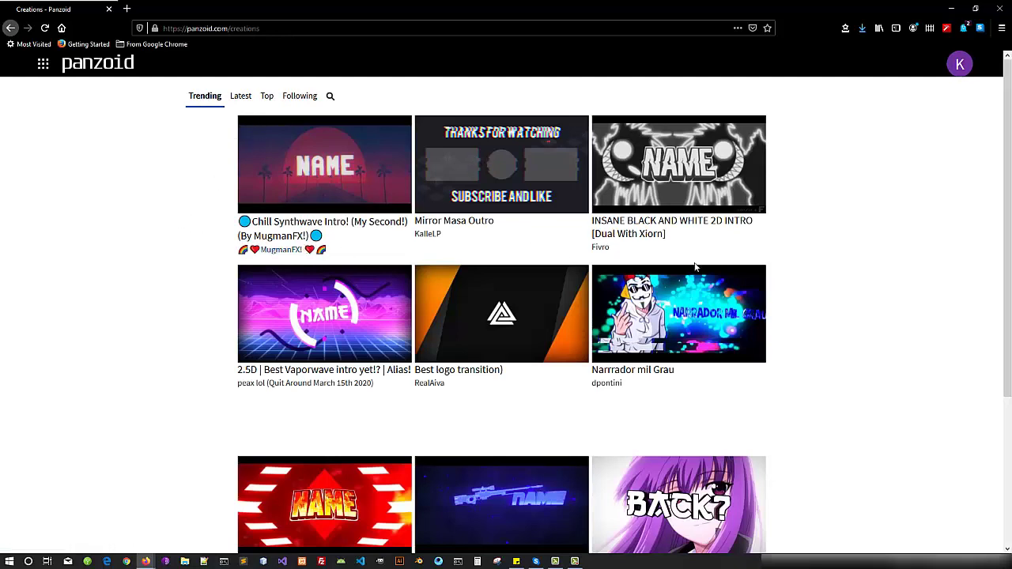
# Open the "Narrrador mil Grau" creation from the Trending creations
pyautogui.scroll(-2, 240, 372)
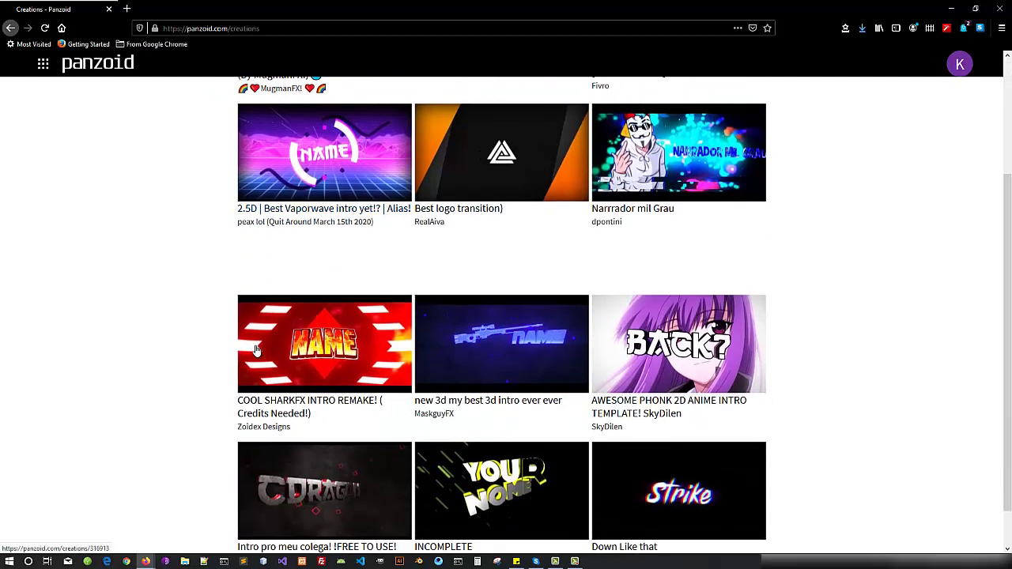
pyautogui.scroll(1, 688, 198)
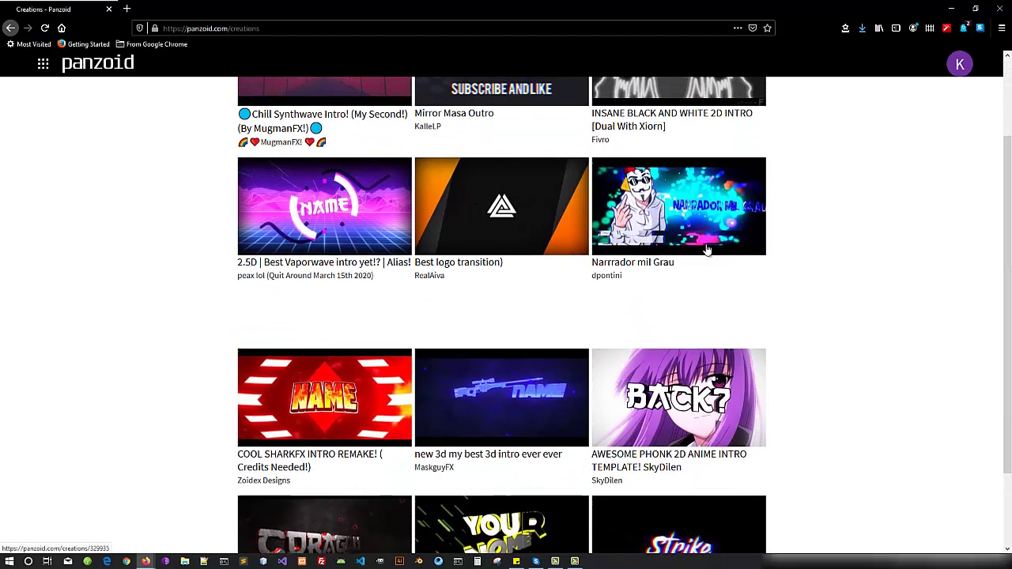
pyautogui.click(667, 264)
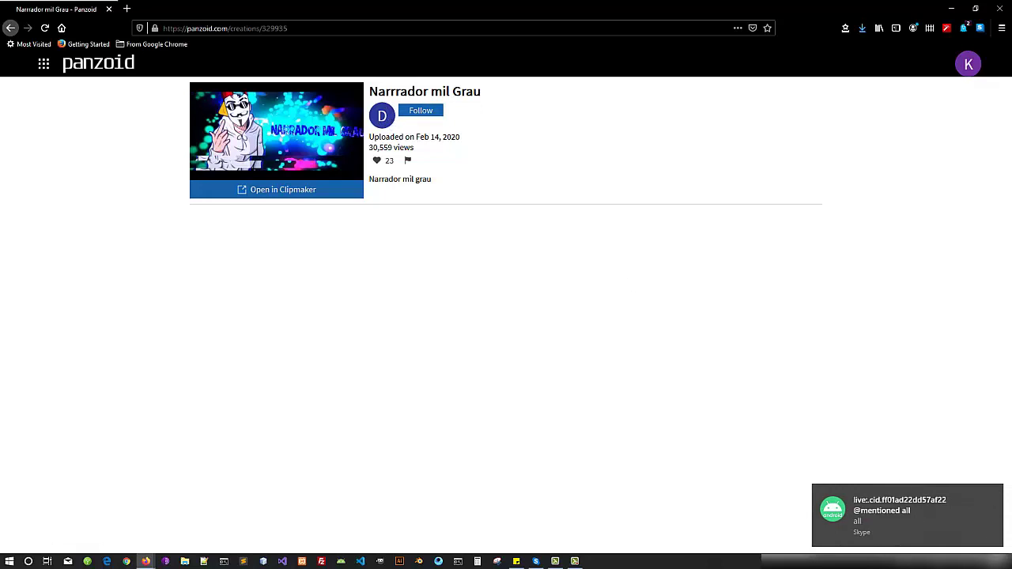
# Dismiss the Skype notification
pyautogui.click(998, 562)
pyautogui.click(981, 507)
pyautogui.click(463, 368)
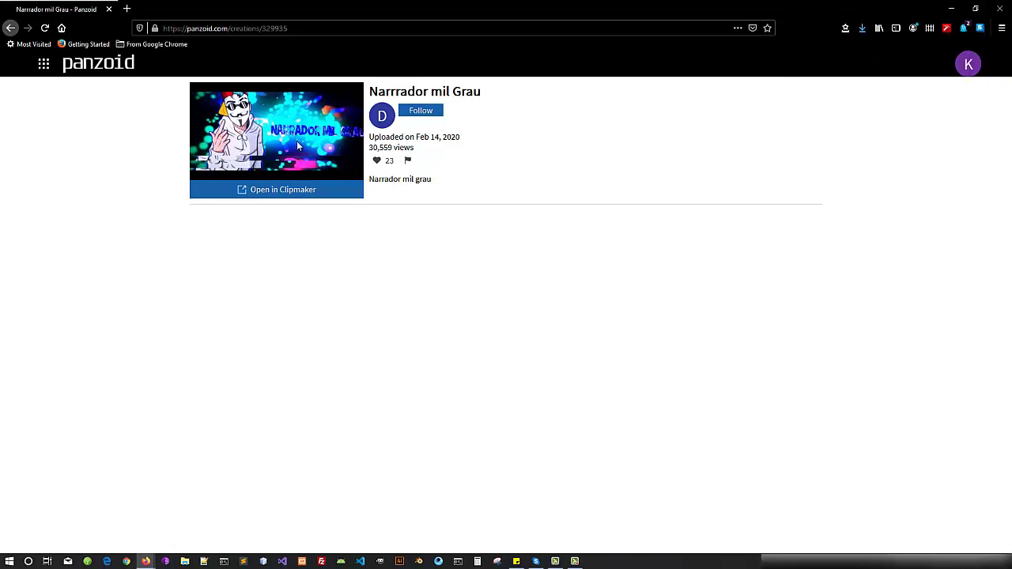
# Open the "Narrrador mil Grau" creation in Clipmaker for editing
pyautogui.click(414, 113)
pyautogui.click(415, 114)
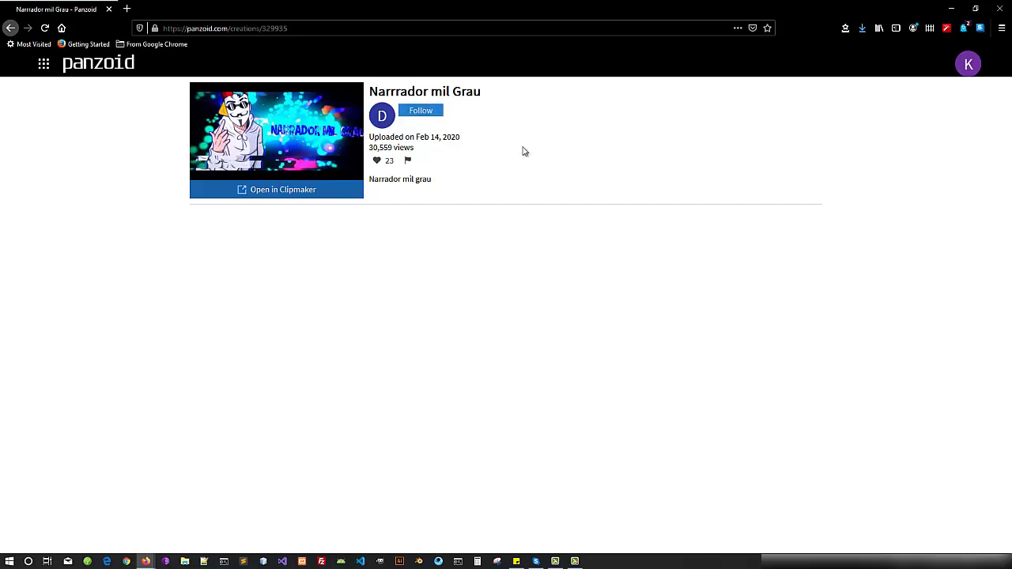
pyautogui.click(276, 195)
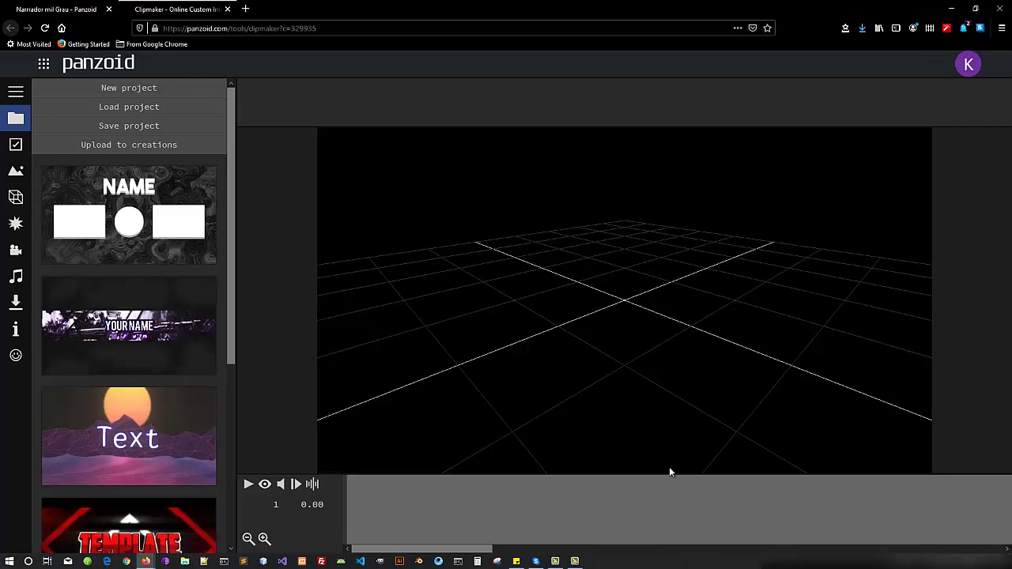
# Switch the preview to the camera view and play the intro animation through once
pyautogui.click(266, 485)
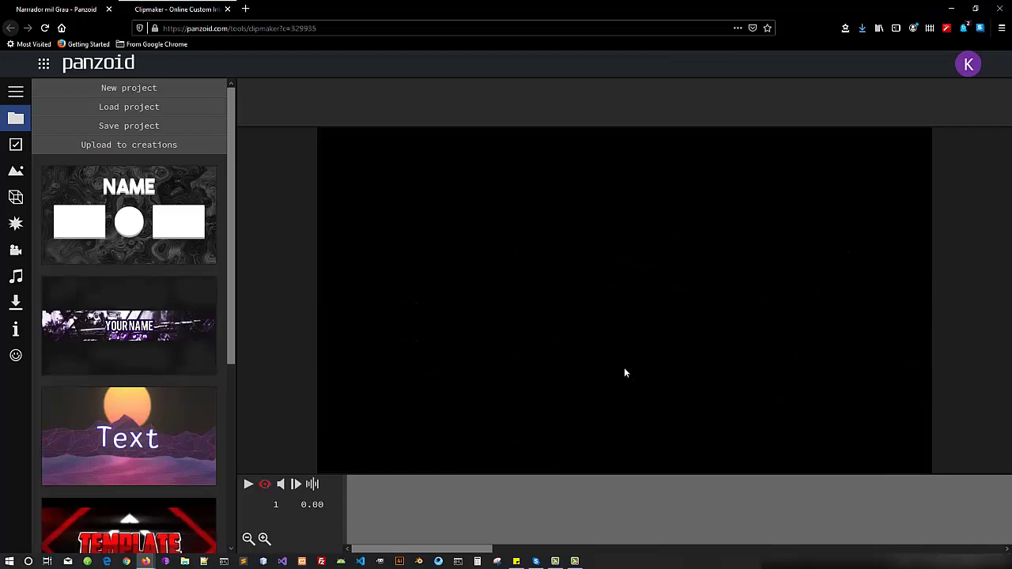
pyautogui.click(249, 486)
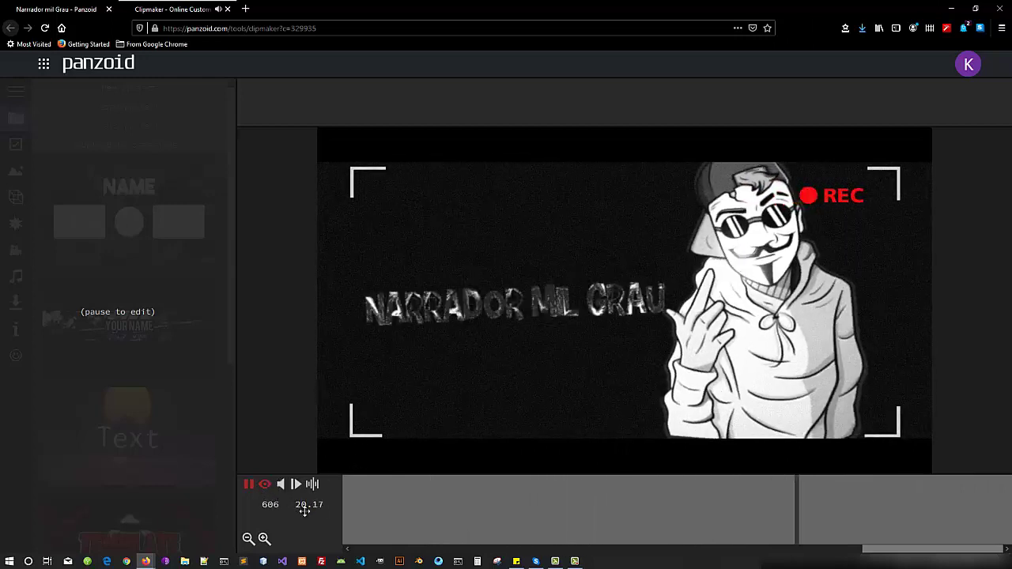
pyautogui.click(250, 486)
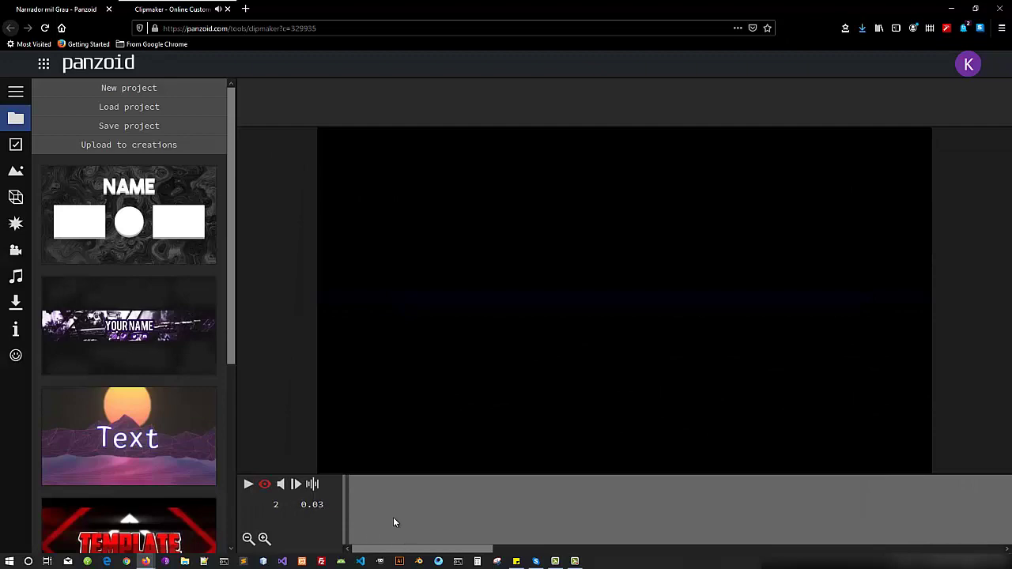
# Scrub through the timeline to examine frames of the intro, including its closing section
pyautogui.moveTo(395, 522); pyautogui.dragTo(1005, 534)
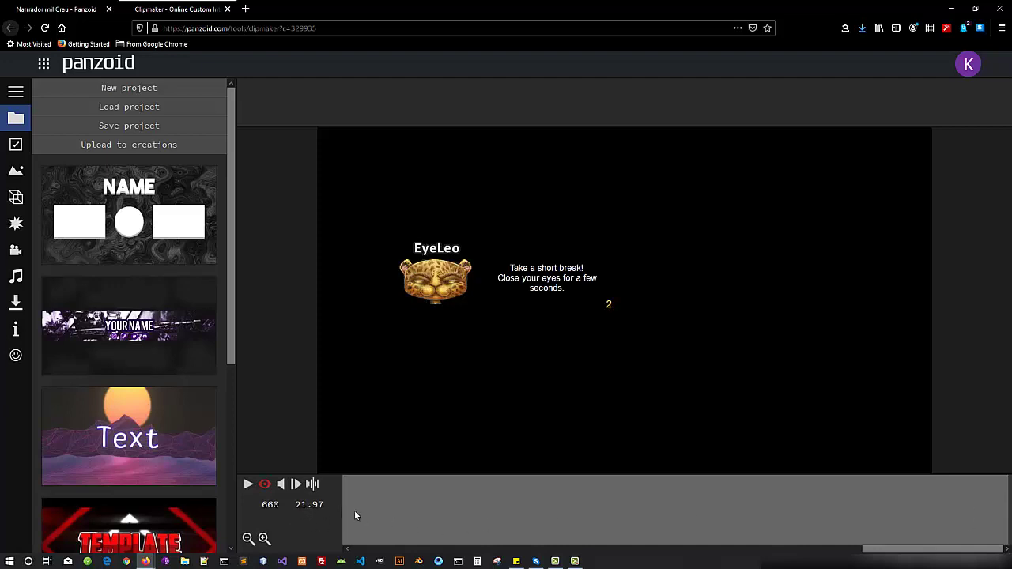
pyautogui.click(677, 507)
pyautogui.click(536, 507)
pyautogui.click(469, 507)
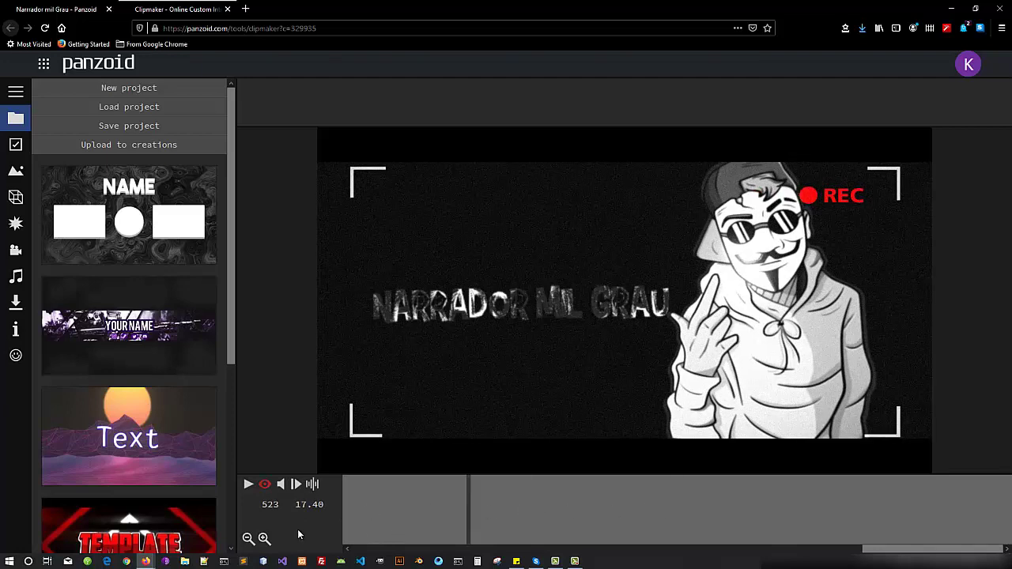
pyautogui.click(1004, 524)
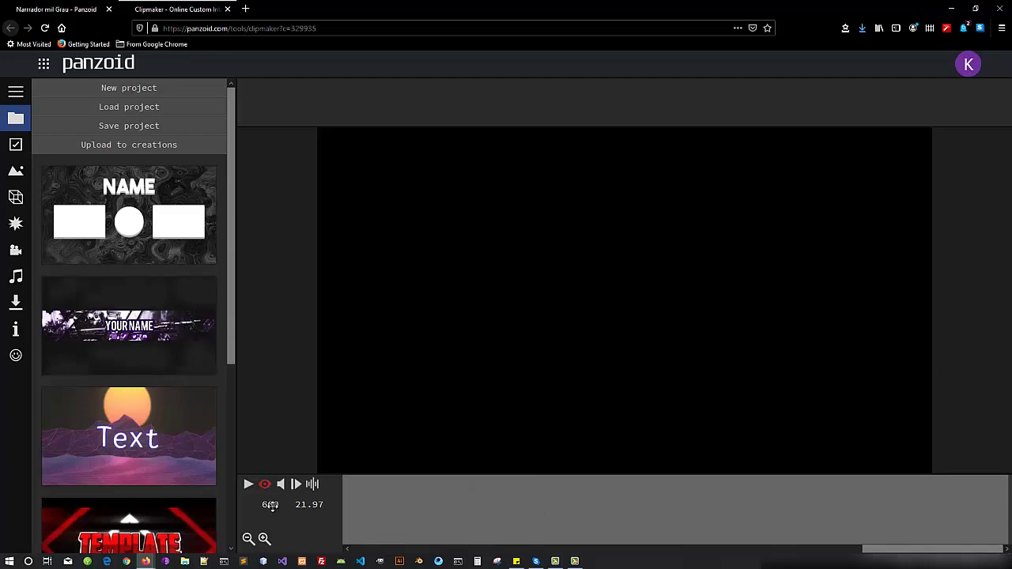
pyautogui.moveTo(942, 512); pyautogui.dragTo(599, 519)
pyautogui.moveTo(502, 515); pyautogui.dragTo(435, 534)
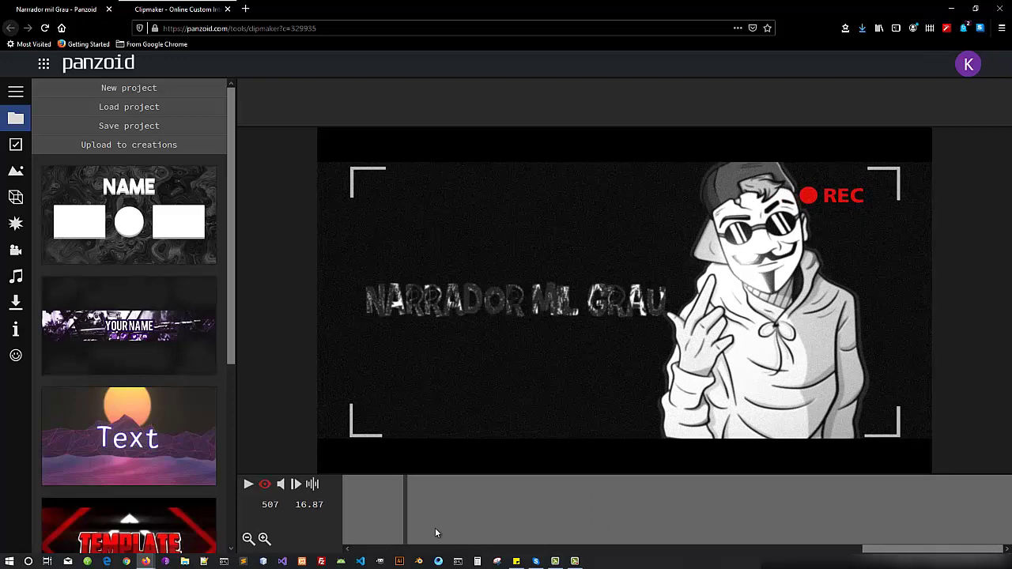
# Return to the middle of the timeline and place the playhead at frame 204 (6.77 s)
pyautogui.click(708, 551)
pyautogui.click(610, 551)
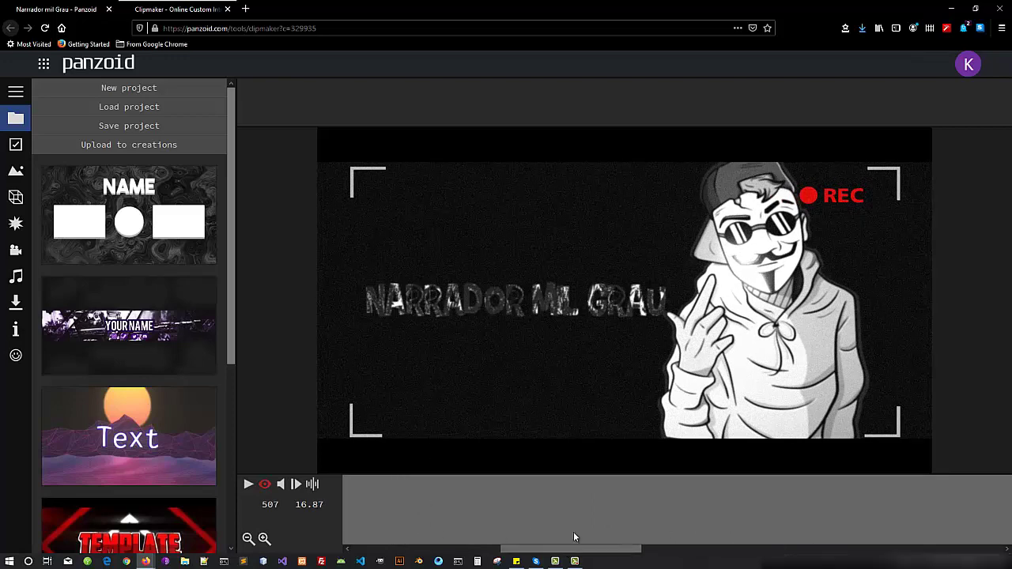
pyautogui.click(610, 500)
pyautogui.click(585, 503)
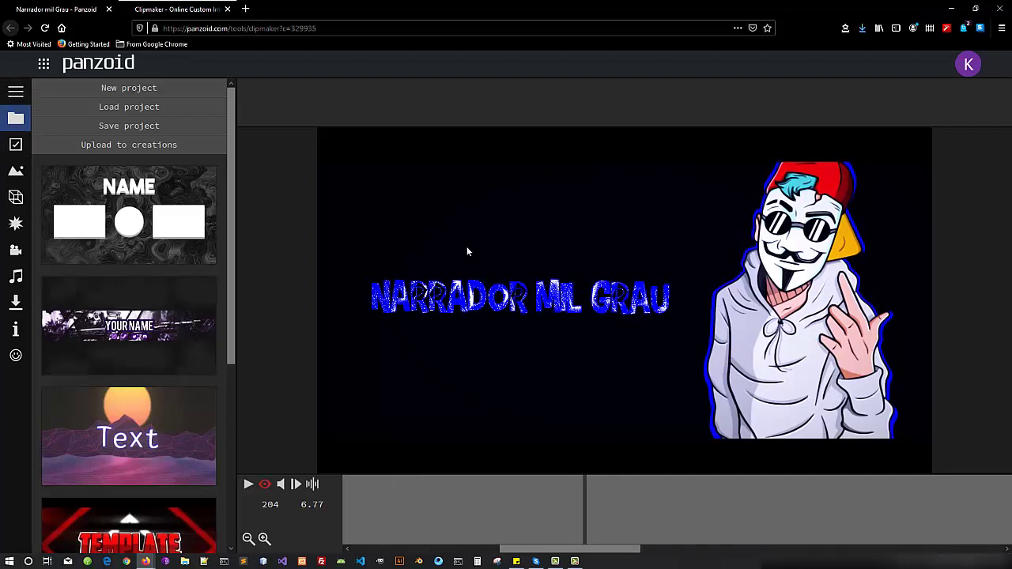
# Apply the Outdoor environment as the project's scene
pyautogui.click(16, 93)
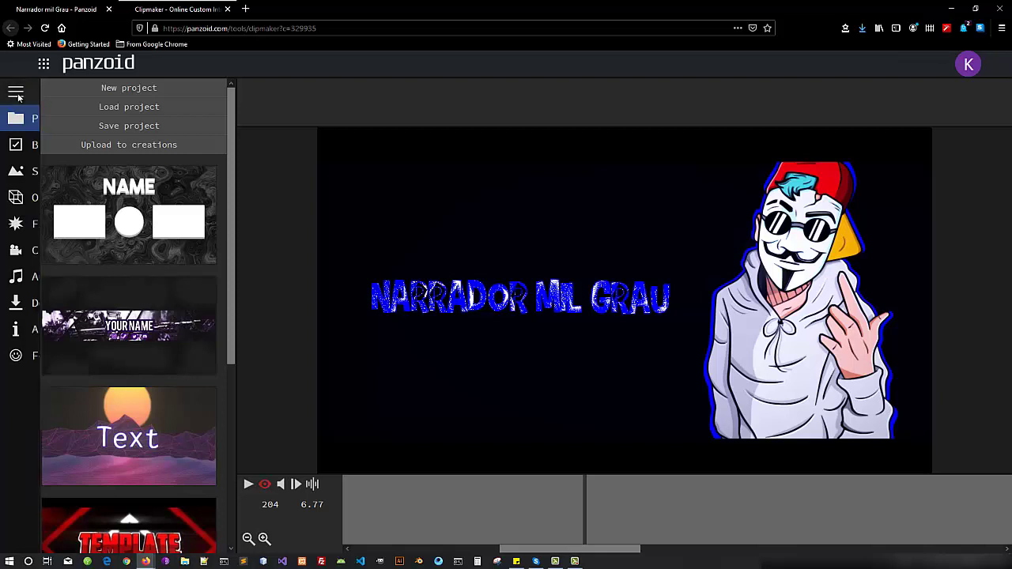
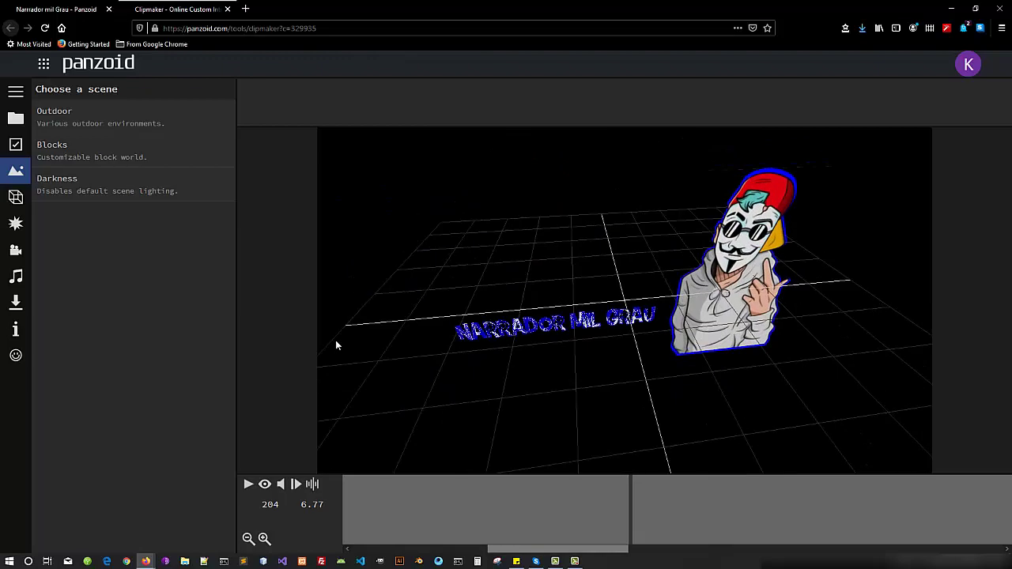
pyautogui.moveTo(754, 334); pyautogui.dragTo(623, 325)
pyautogui.scroll(2, 624, 331)
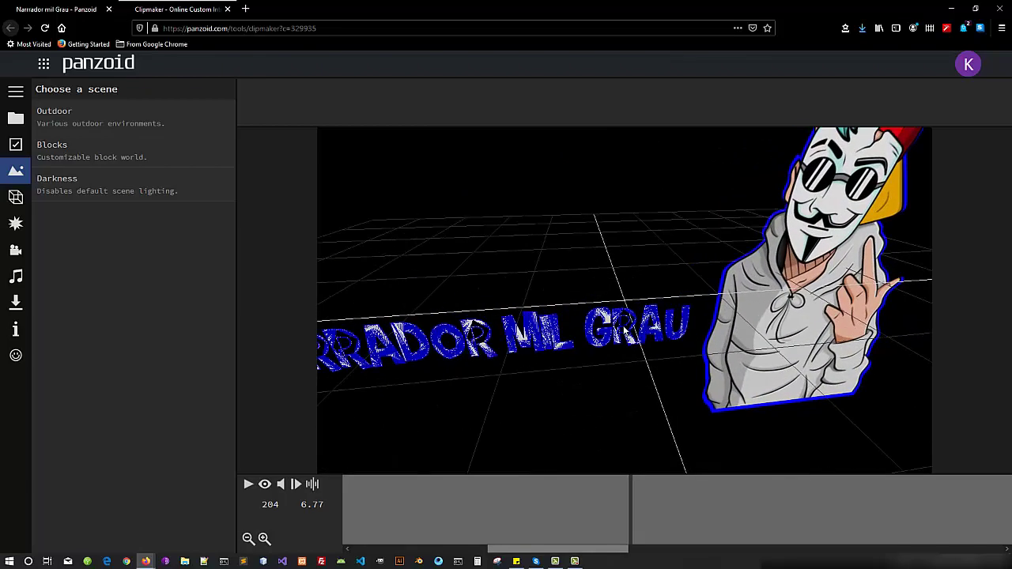
pyautogui.scroll(-5, 625, 330)
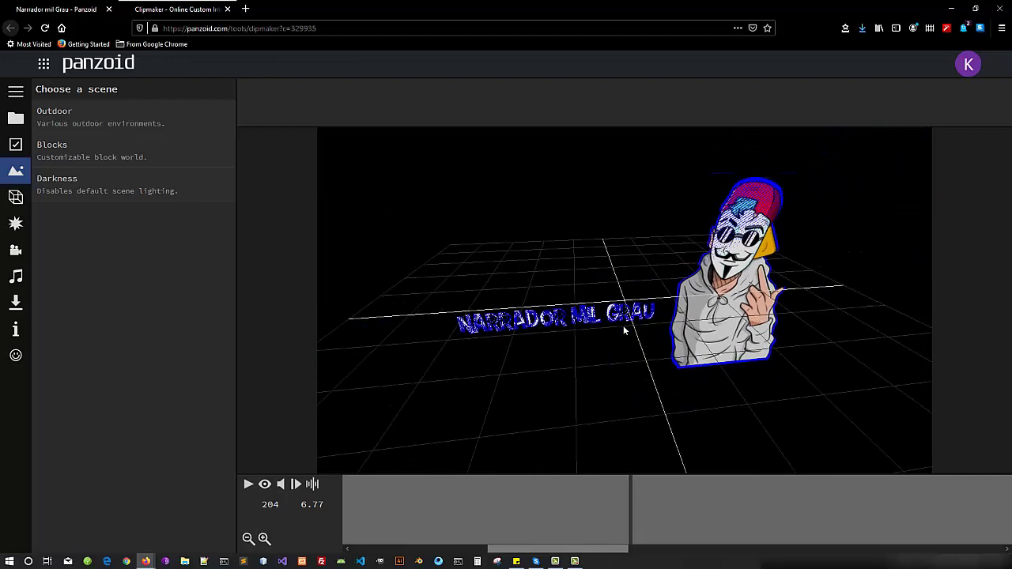
pyautogui.scroll(5, 623, 325)
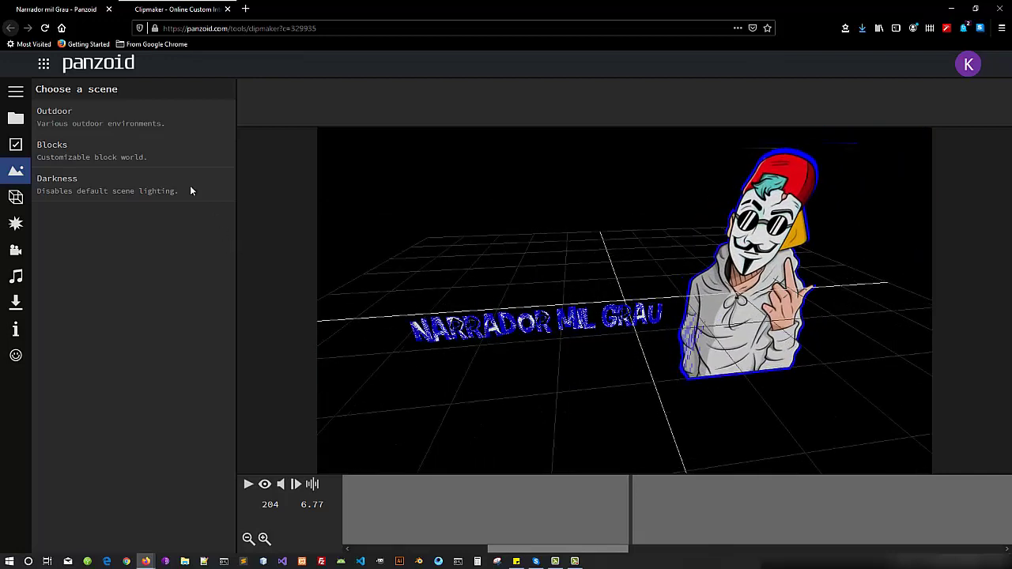
pyautogui.click(123, 126)
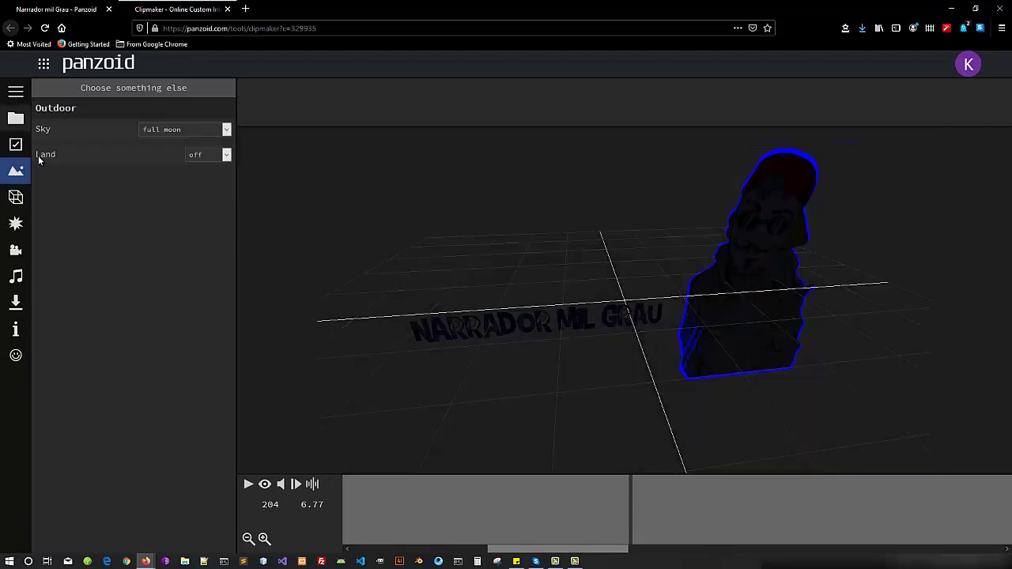
# Set the outdoor scene's sky to "dark stormy"
pyautogui.moveTo(28, 175)
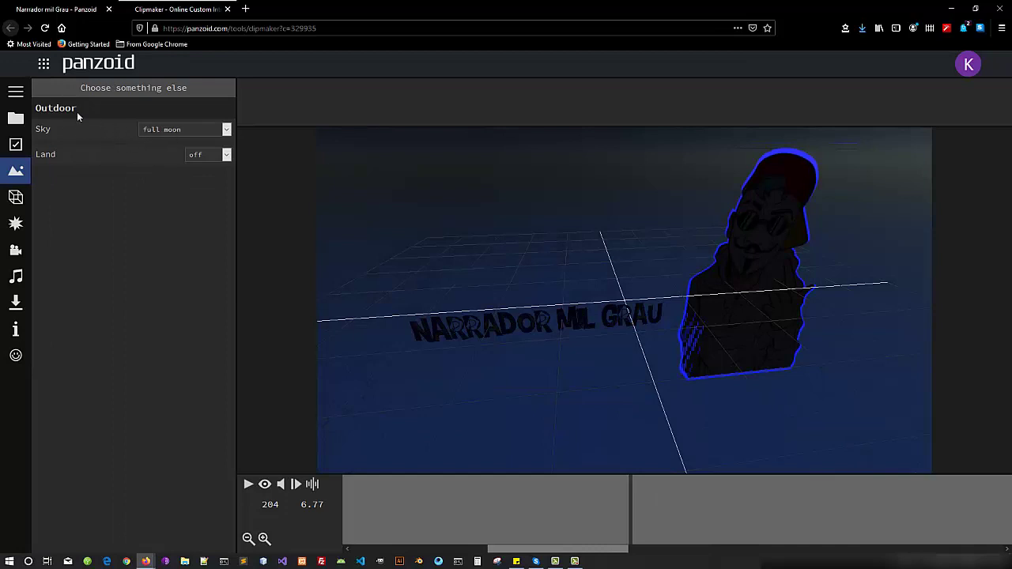
pyautogui.click(226, 132)
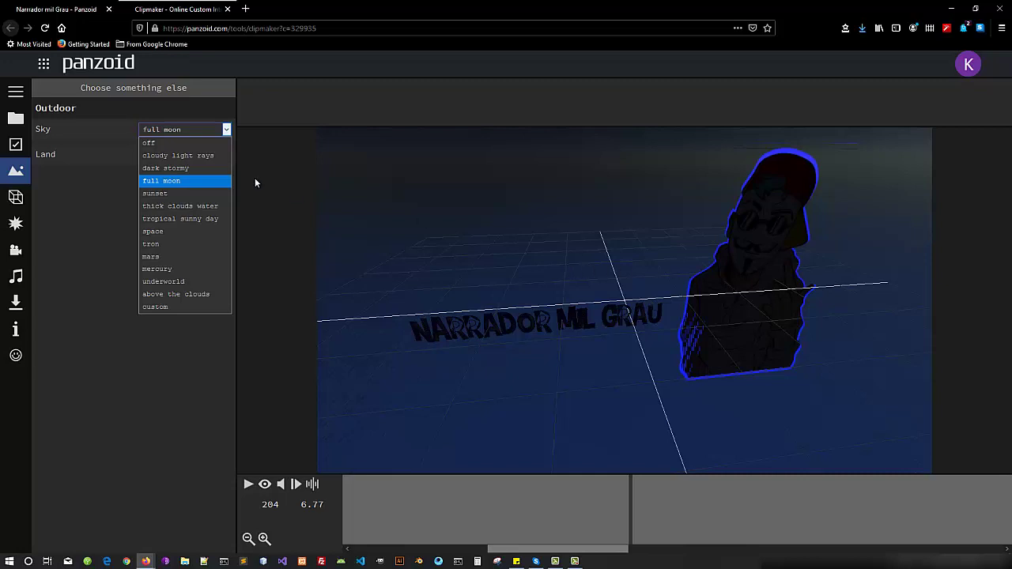
pyautogui.click(212, 170)
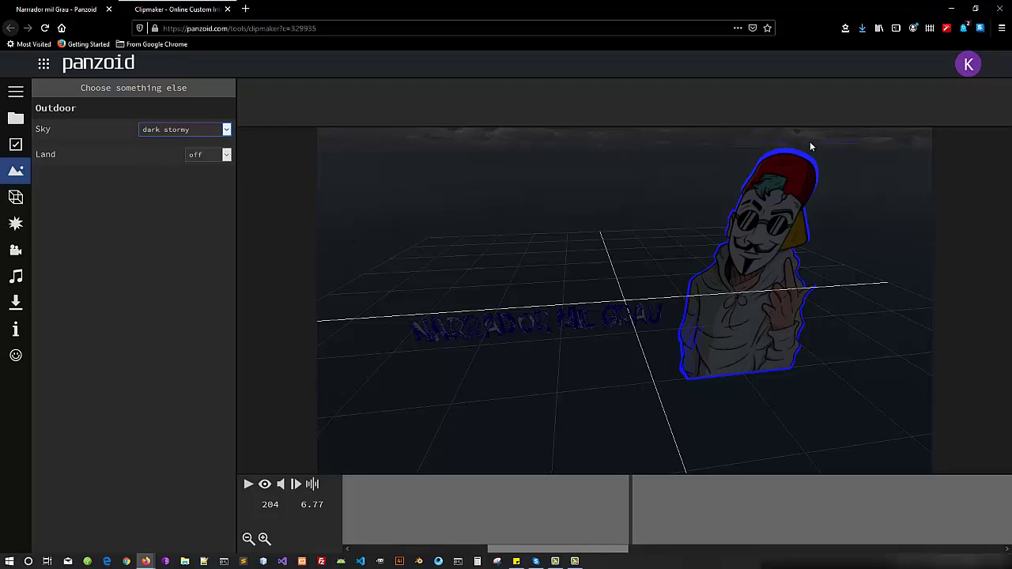
# Try the full moon, above the clouds, underworld and tron skies on the outdoor scene
pyautogui.click(222, 132)
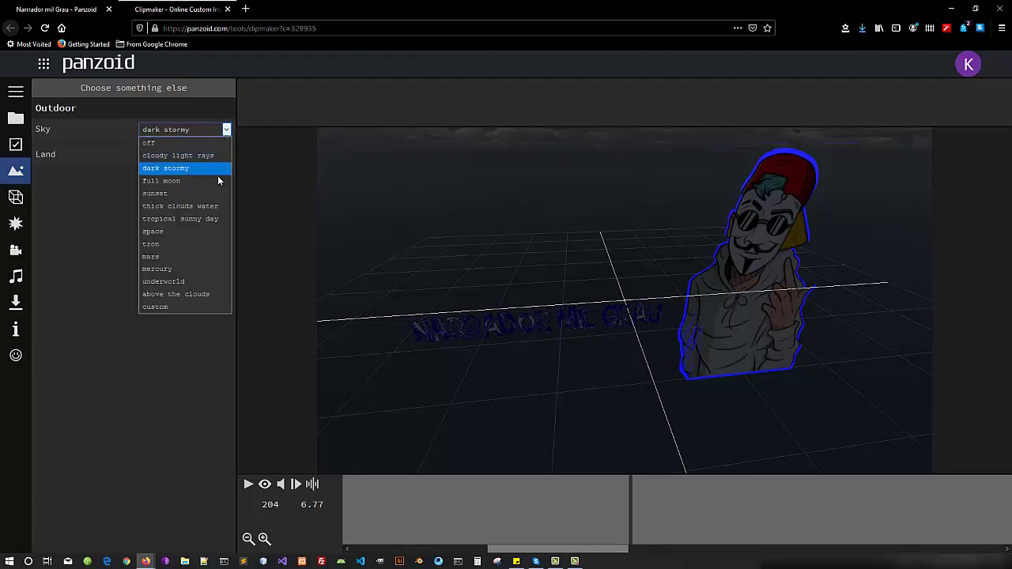
pyautogui.click(190, 182)
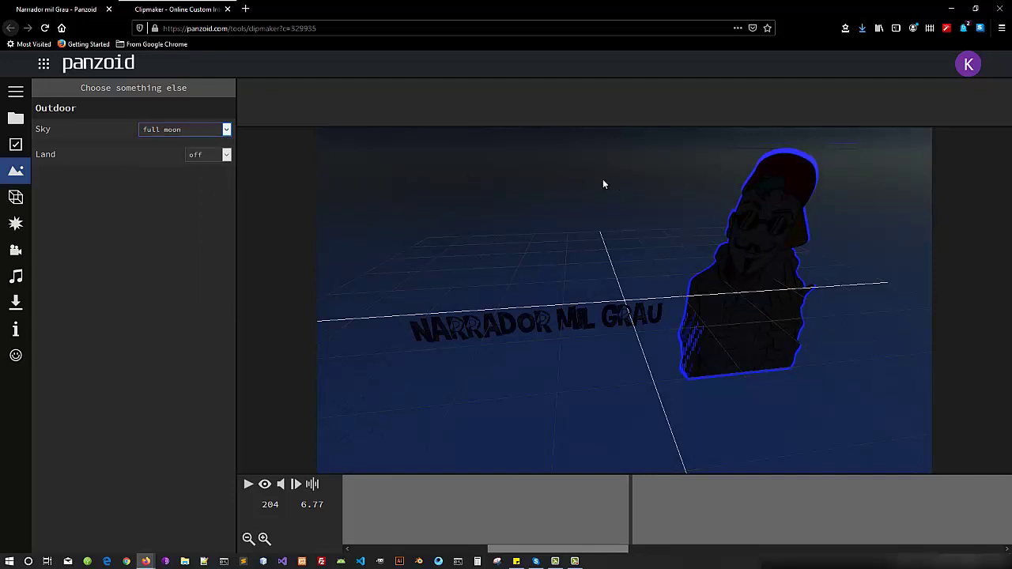
pyautogui.click(226, 130)
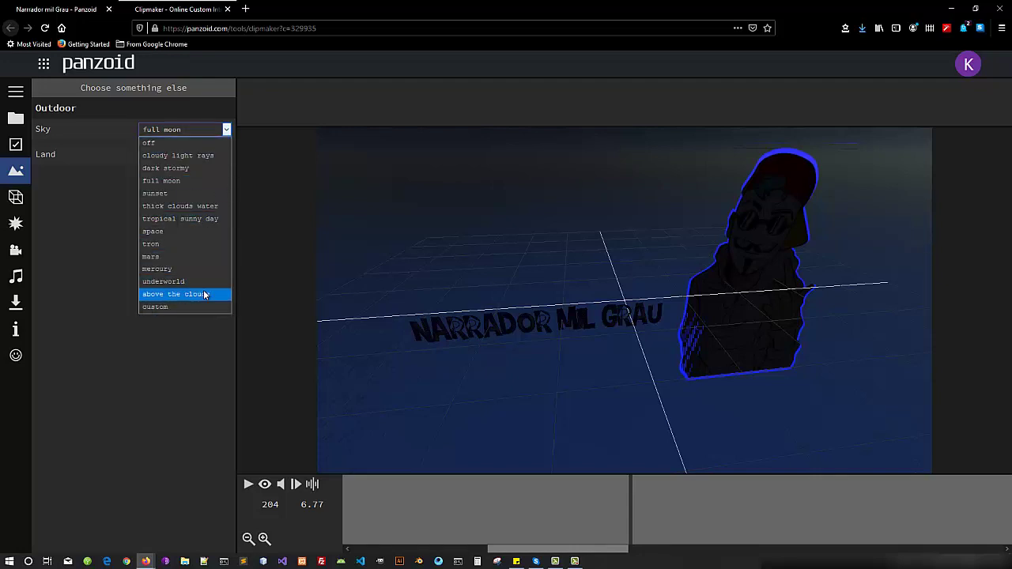
pyautogui.click(194, 294)
pyautogui.click(227, 129)
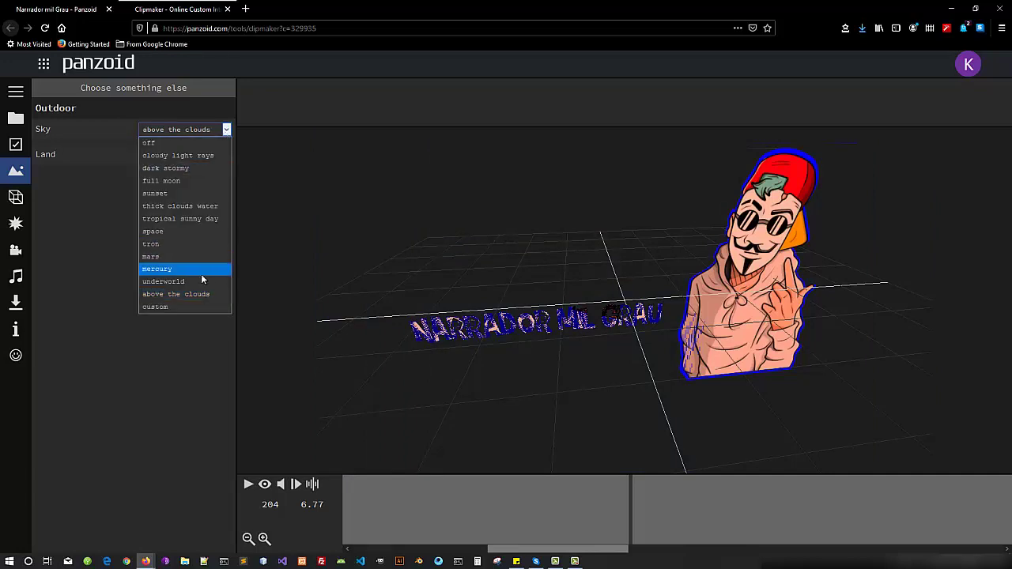
pyautogui.click(201, 273)
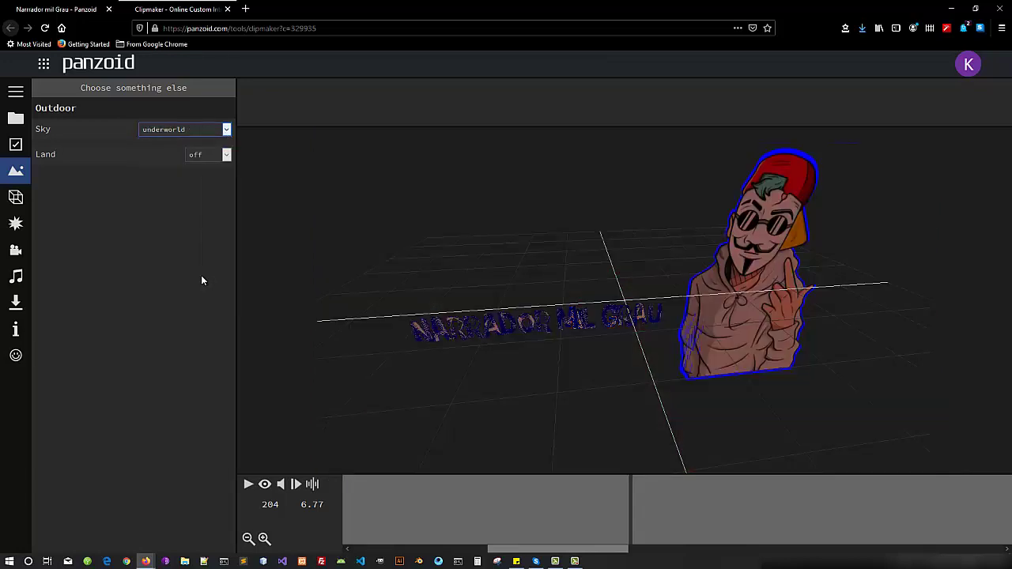
pyautogui.click(227, 130)
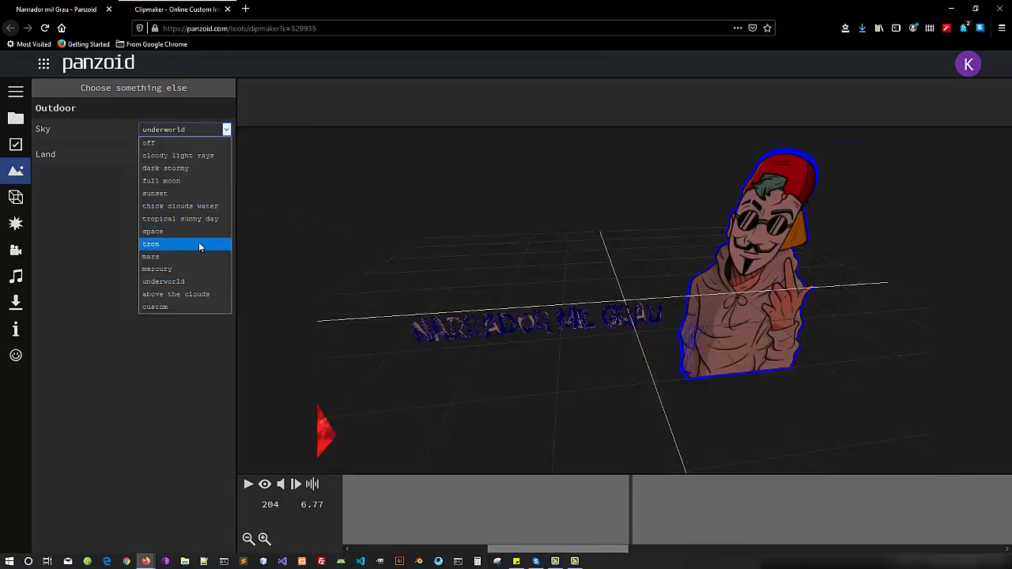
pyautogui.click(199, 243)
# Set the outdoor scene's sky to "full moon" and view the scene from another angle
pyautogui.click(226, 131)
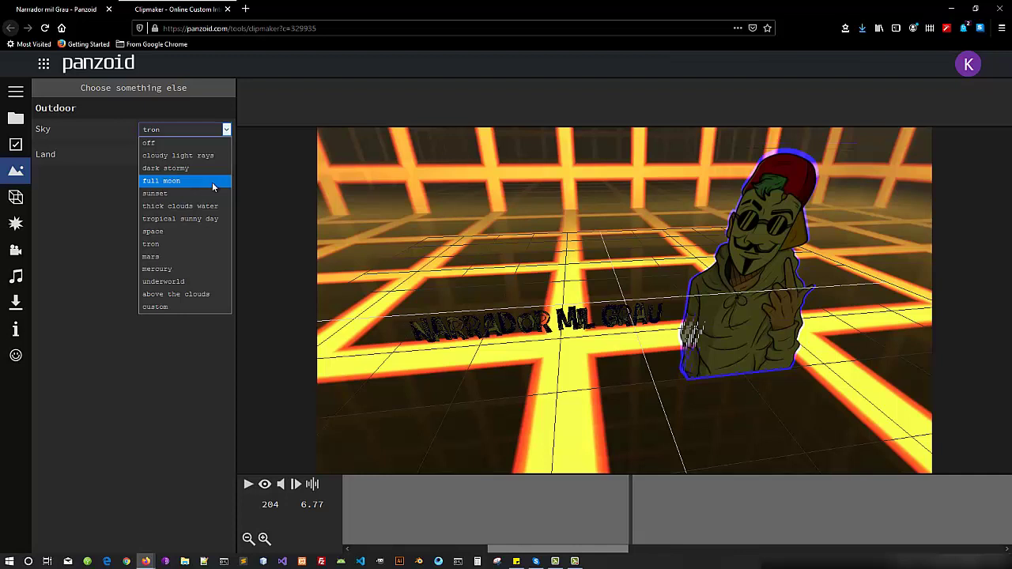
pyautogui.click(212, 182)
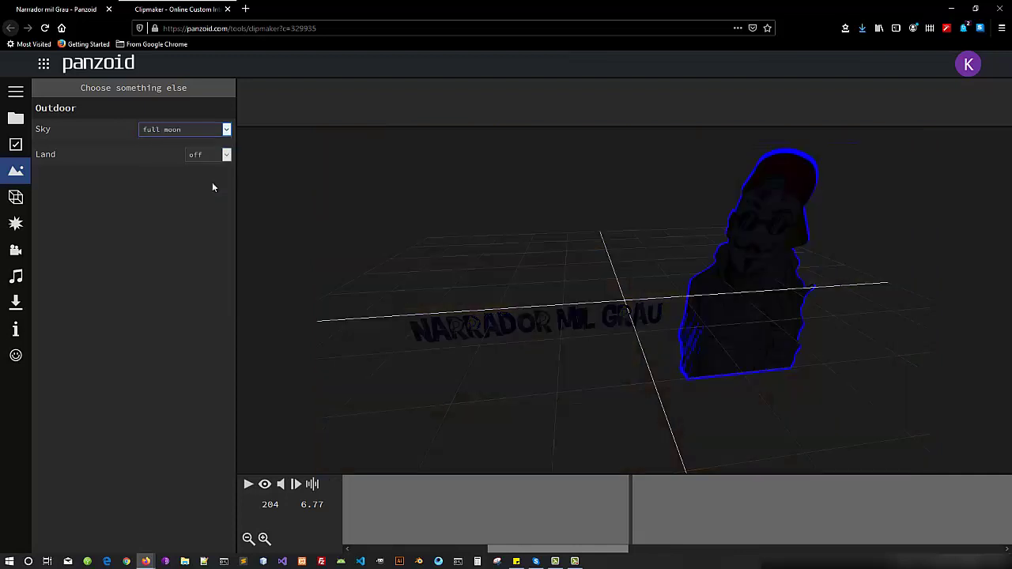
pyautogui.click(227, 132)
pyautogui.click(227, 131)
pyautogui.click(227, 131)
pyautogui.click(227, 131)
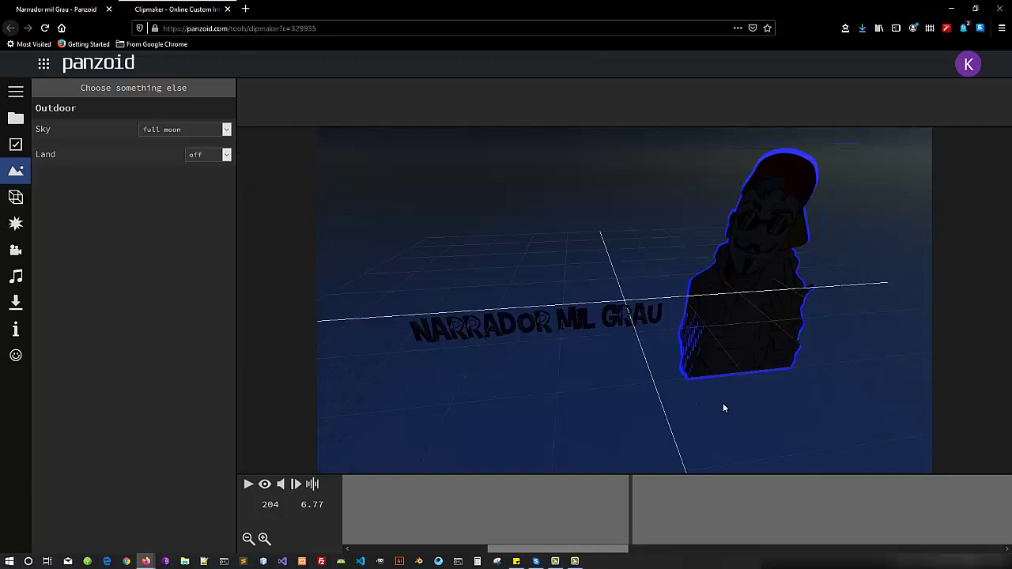
pyautogui.moveTo(635, 416); pyautogui.dragTo(601, 396)
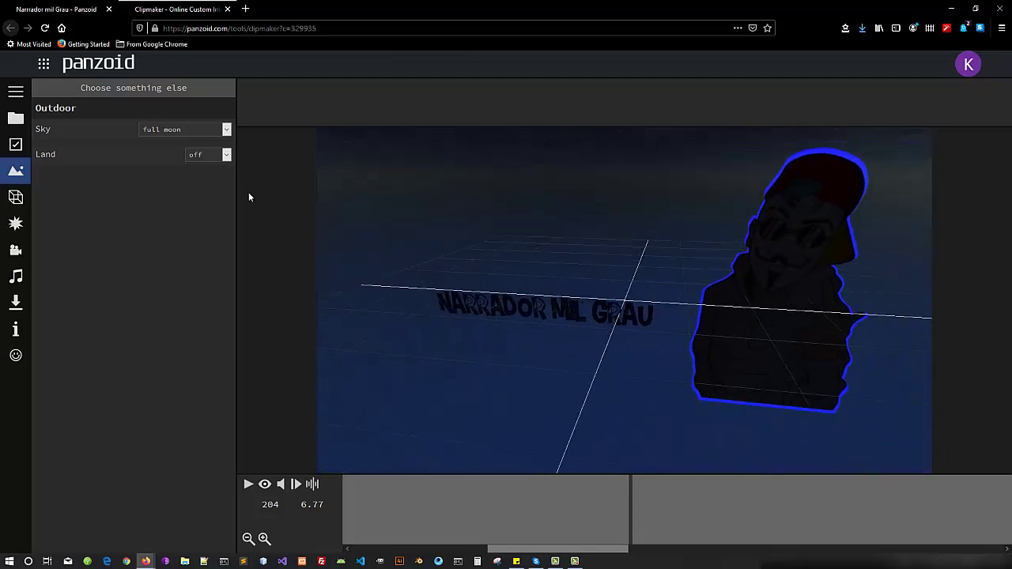
# Try the "flat" land on the outdoor scene and preview it through the project camera
pyautogui.click(226, 155)
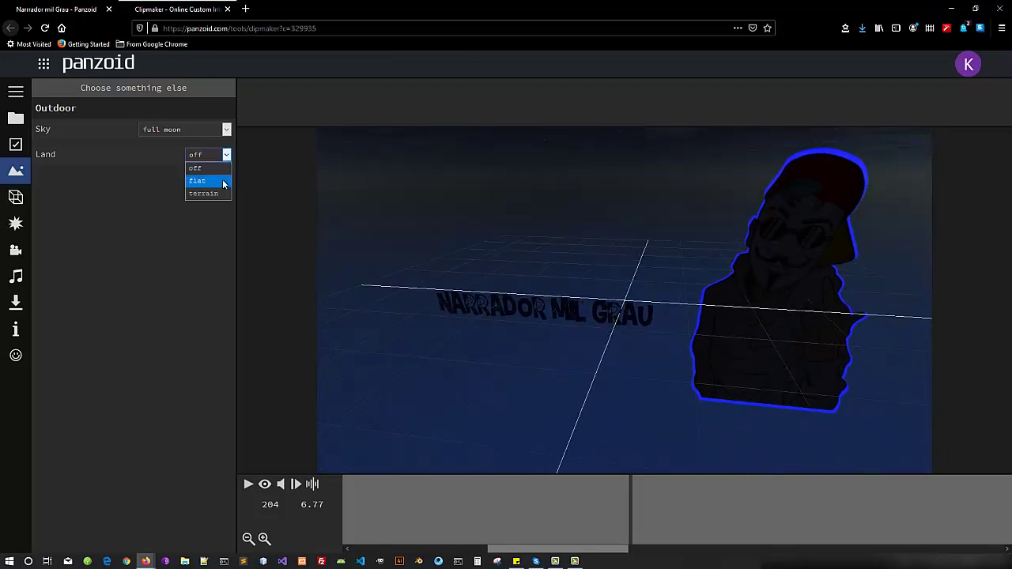
pyautogui.click(223, 181)
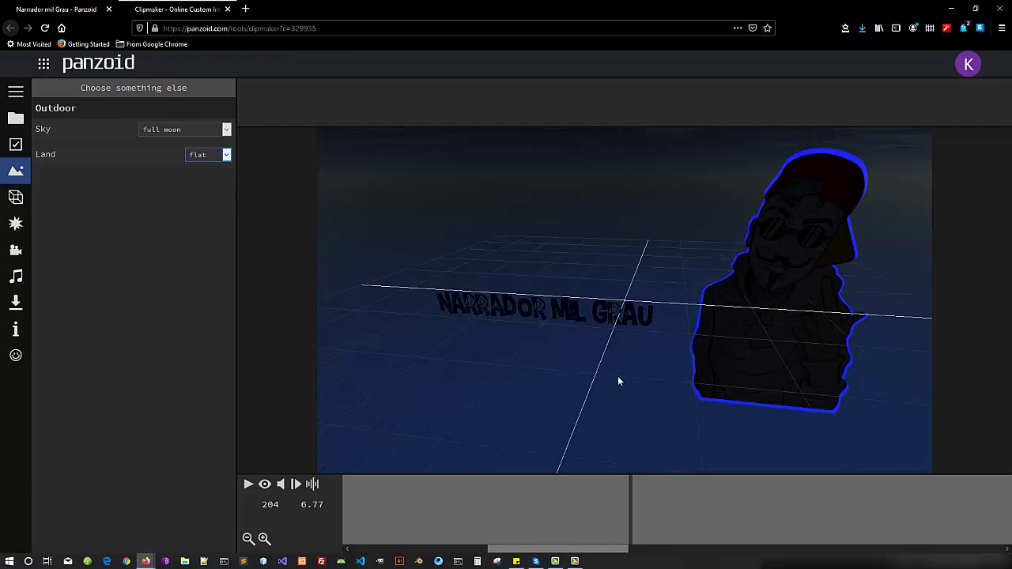
pyautogui.moveTo(619, 381); pyautogui.dragTo(545, 404)
pyautogui.click(263, 486)
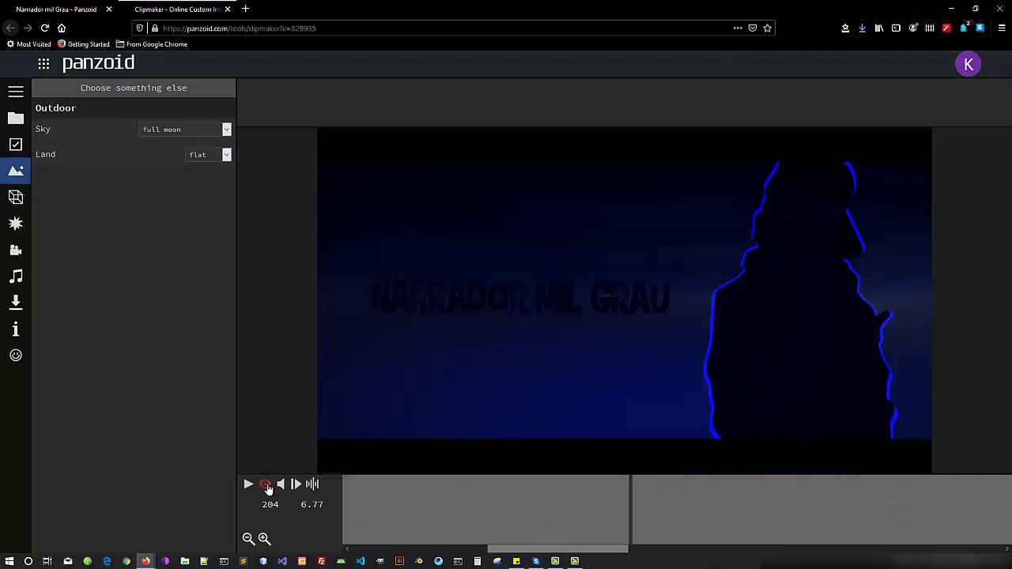
pyautogui.click(265, 486)
# Try the "terrain" land on the outdoor scene and switch the land off again
pyautogui.click(225, 154)
pyautogui.click(219, 195)
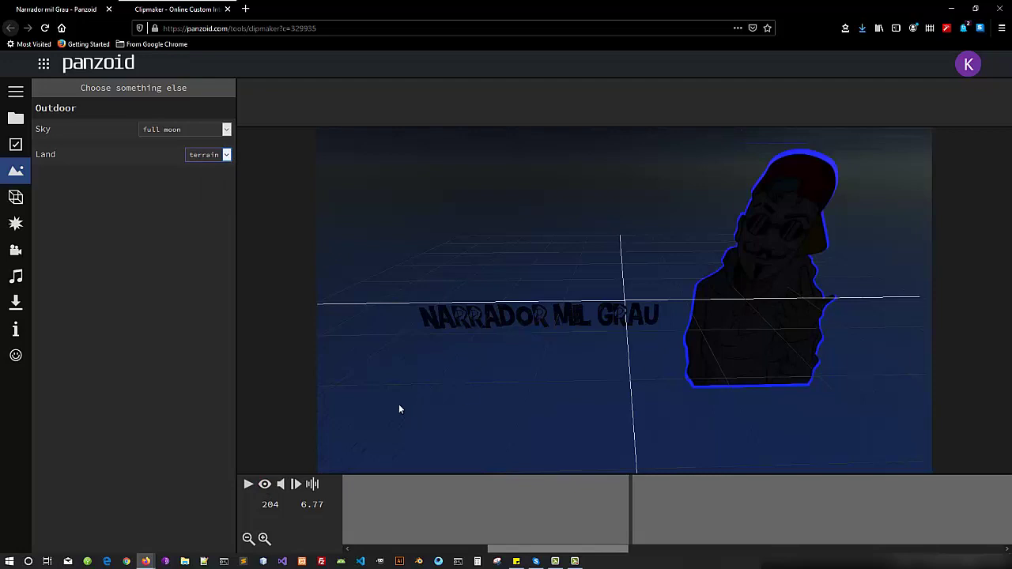
pyautogui.click(226, 155)
# Open the project's objects and select the first "Narrador Mil Grau" text in the Texto group
pyautogui.click(16, 92)
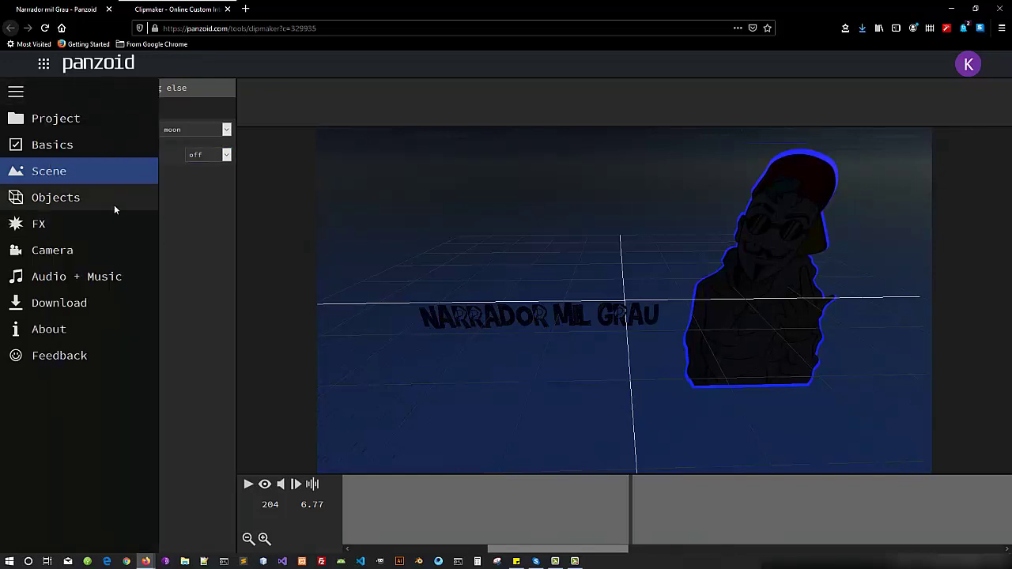
pyautogui.click(114, 205)
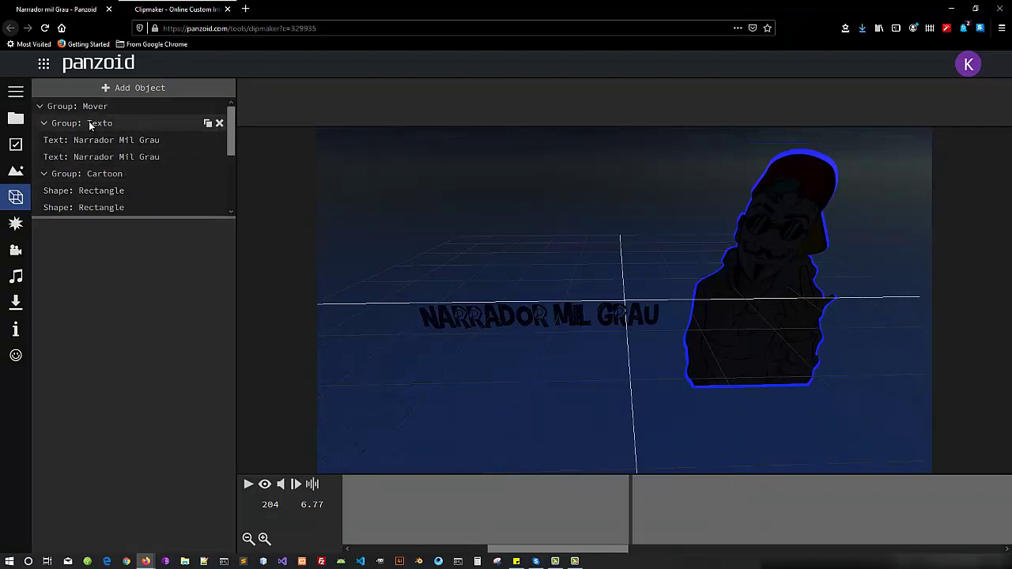
pyautogui.click(49, 125)
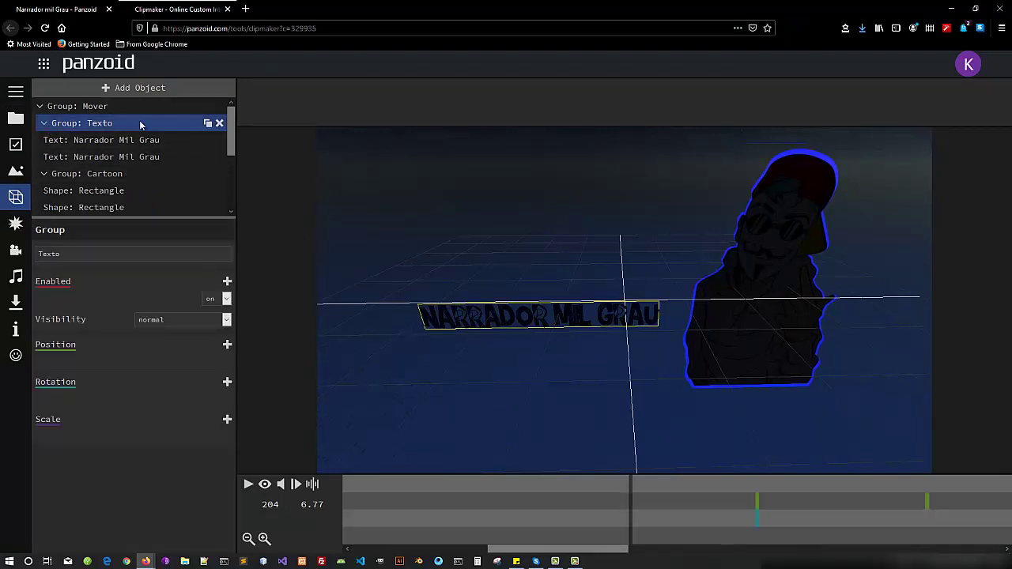
pyautogui.click(104, 109)
pyautogui.click(113, 122)
pyautogui.click(148, 140)
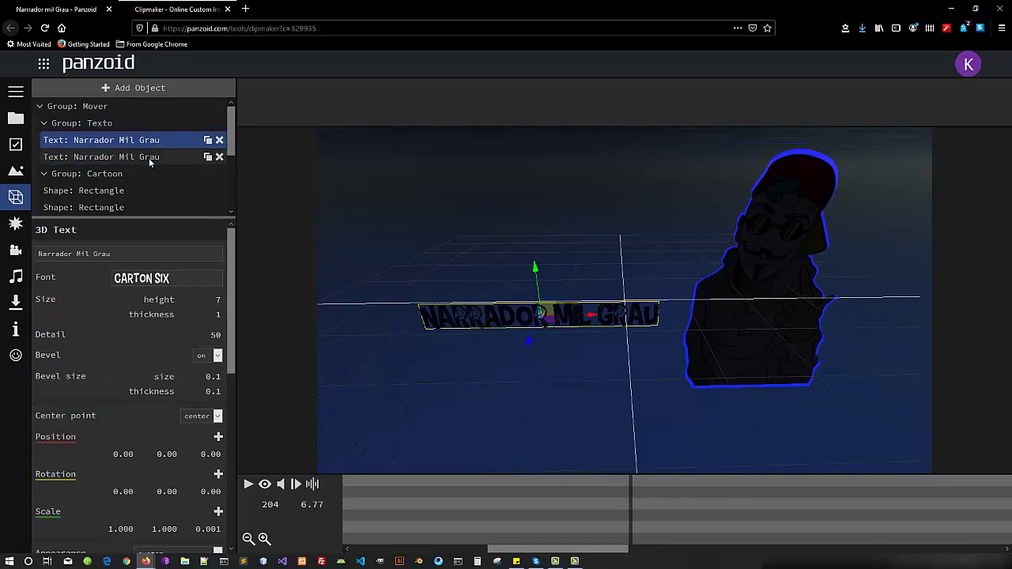
# Pull the first text forward to Z 10.70 to tell it from its duplicate, and move it back to Z 0.27
pyautogui.moveTo(454, 305); pyautogui.dragTo(530, 348)
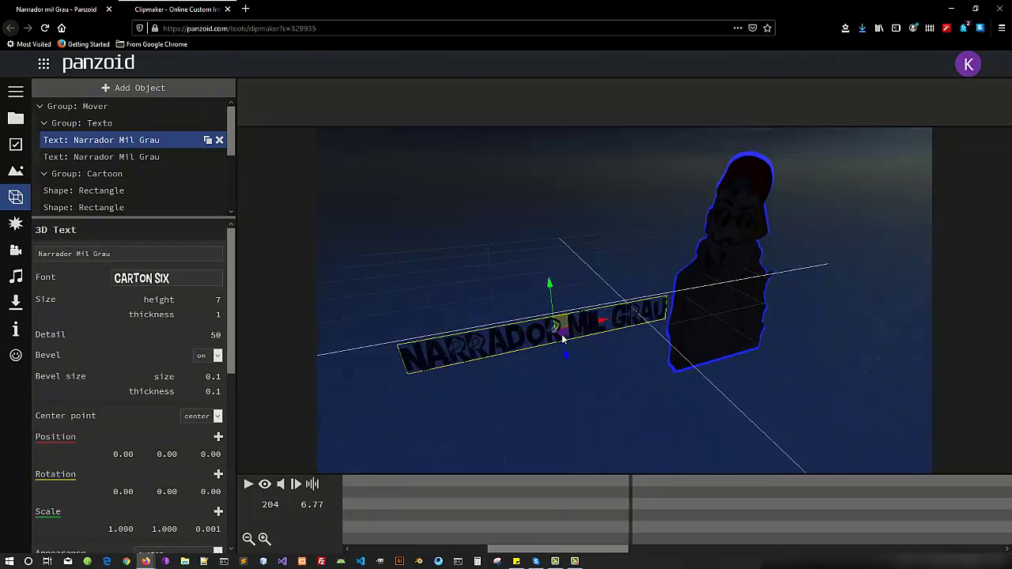
pyautogui.scroll(2, 559, 333)
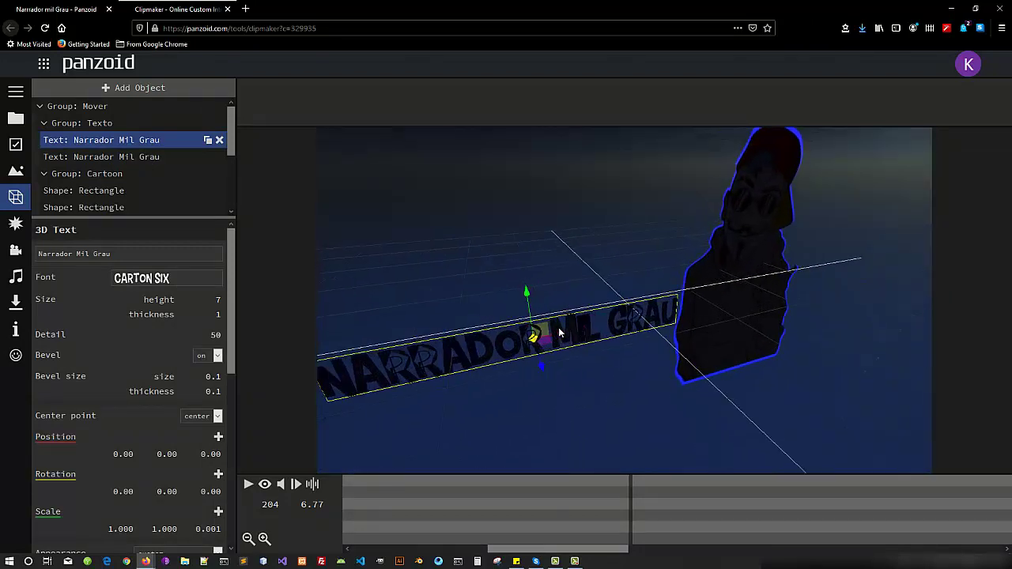
pyautogui.scroll(4, 560, 333)
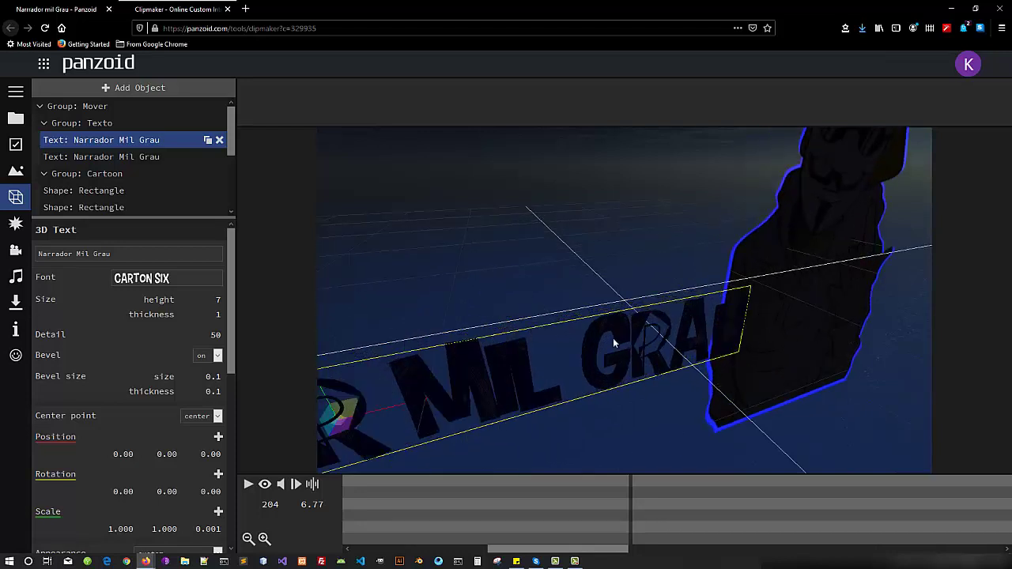
pyautogui.scroll(-3, 422, 401)
pyautogui.moveTo(506, 386); pyautogui.dragTo(516, 445)
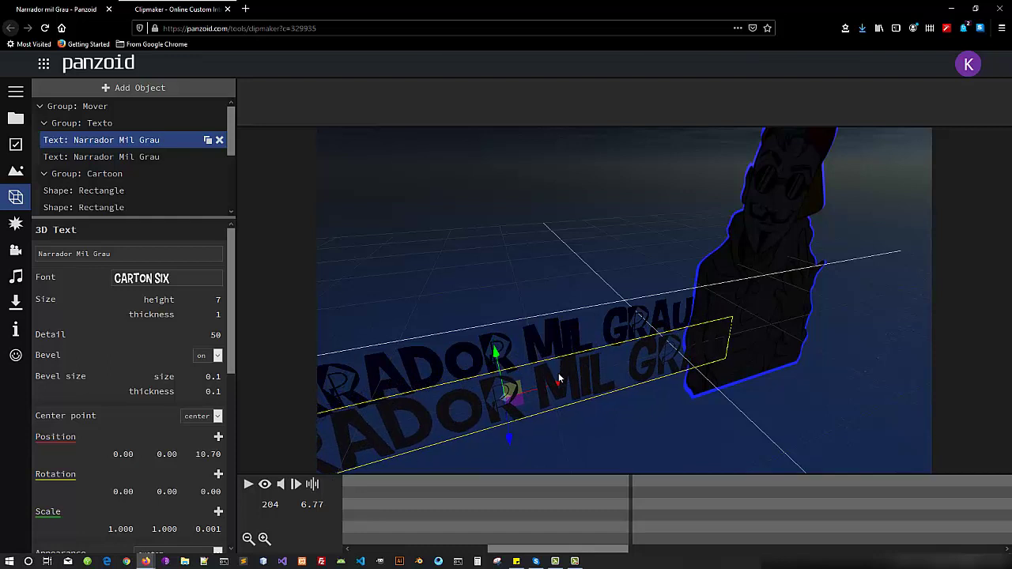
pyautogui.click(136, 157)
pyautogui.click(138, 140)
pyautogui.click(142, 158)
pyautogui.click(144, 143)
pyautogui.moveTo(509, 437); pyautogui.dragTo(479, 385)
# Change the wording of the Texto group's first text to "Mahdi Vlogs" and copy the new wording
pyautogui.click(125, 254)
pyautogui.hotkey('ctrl', 'a')
pyautogui.write('Ma')
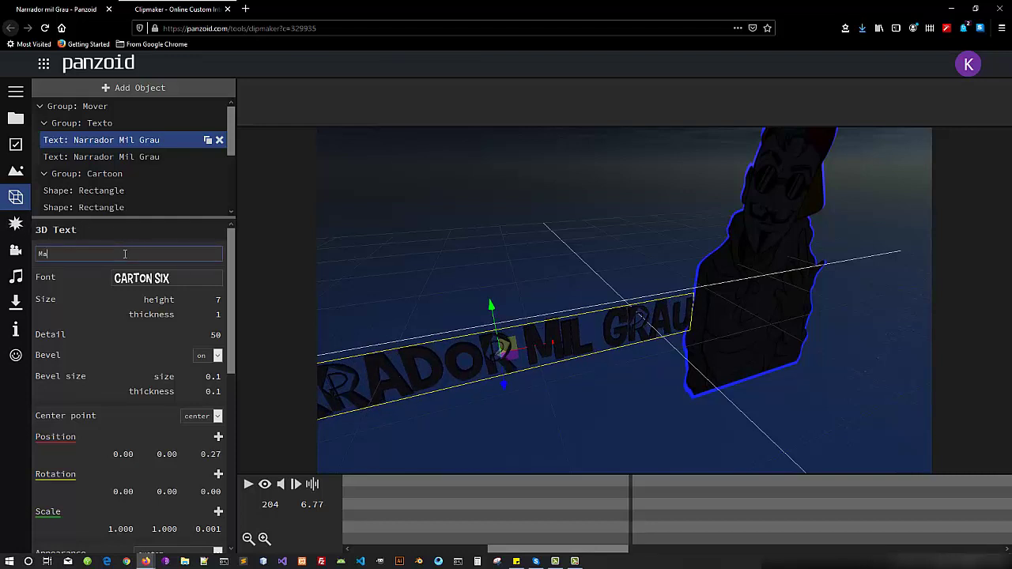
pyautogui.write('hdi Vlogs')
pyautogui.hotkey('ctrl', 'a')
pyautogui.hotkey('ctrl', 'c')
pyautogui.press('Return')
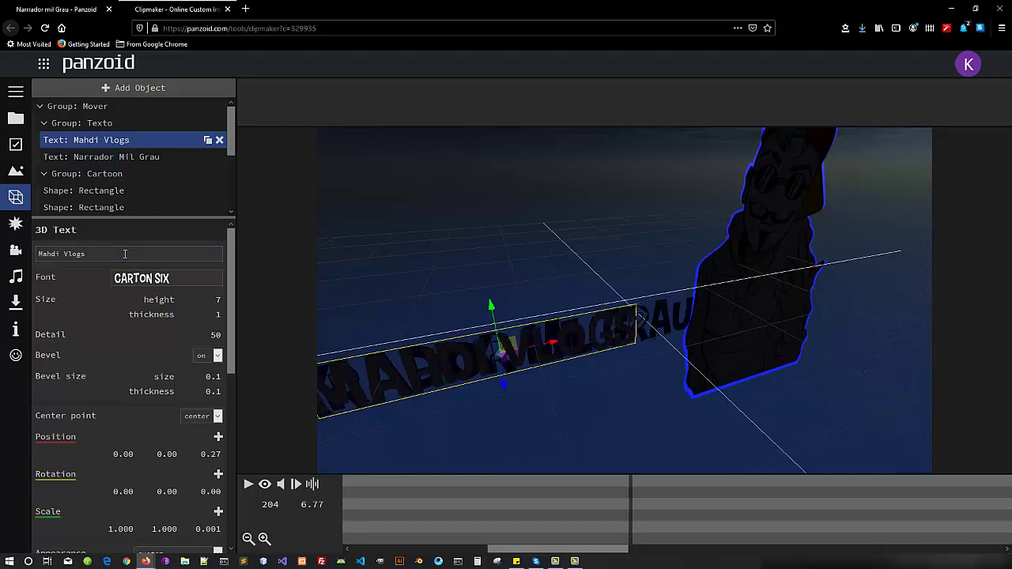
# Replace the wording of the Texto group's second text with the copied "Mahdi Vlogs"
pyautogui.click(116, 157)
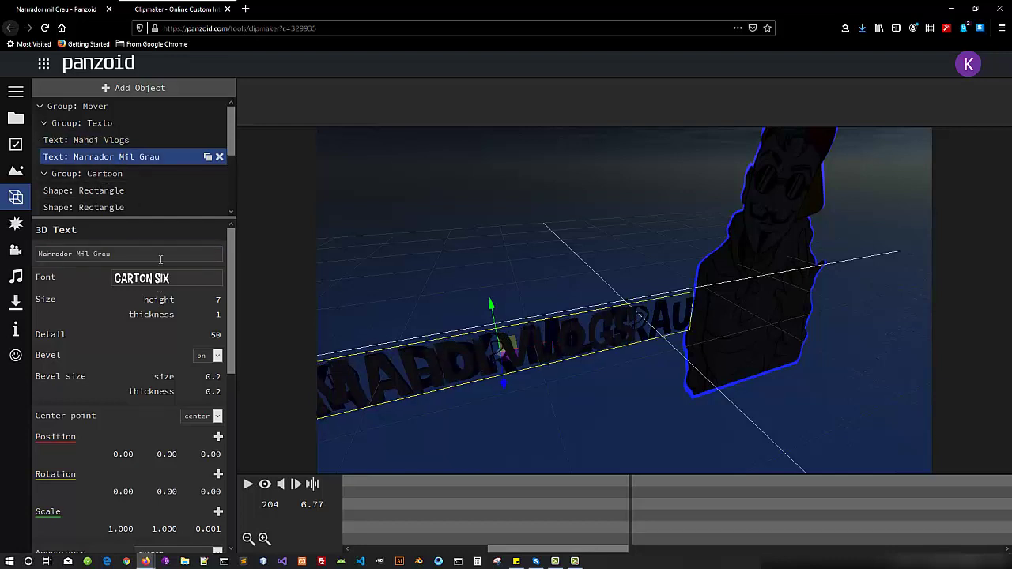
pyautogui.click(161, 253)
pyautogui.hotkey('ctrl', 'a')
pyautogui.hotkey('ctrl', 'v')
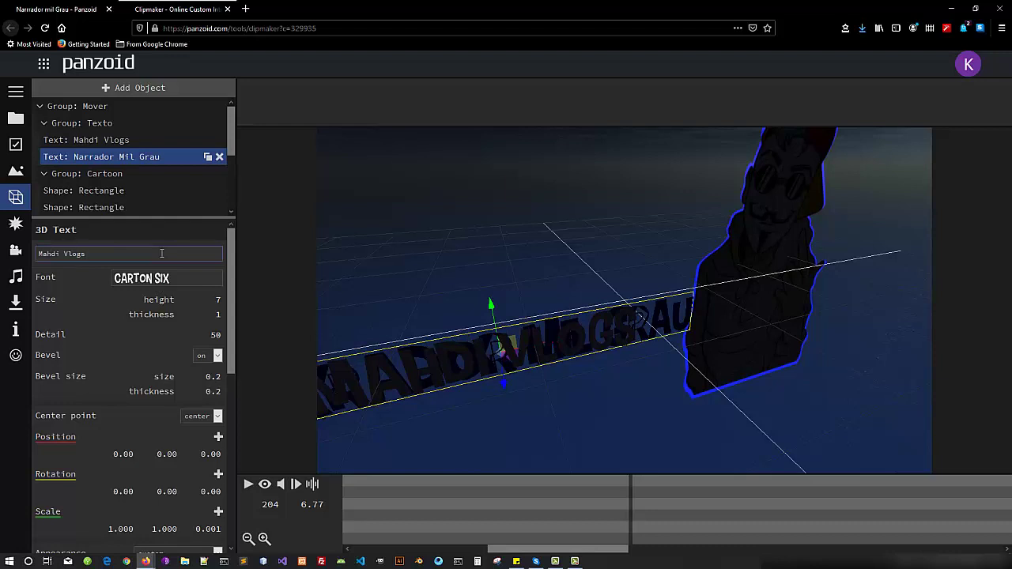
pyautogui.press('Return')
# Select the first "Mahdi Vlogs" text, try adjusting its X scale, and restore the scale to 1.000
pyautogui.click(87, 140)
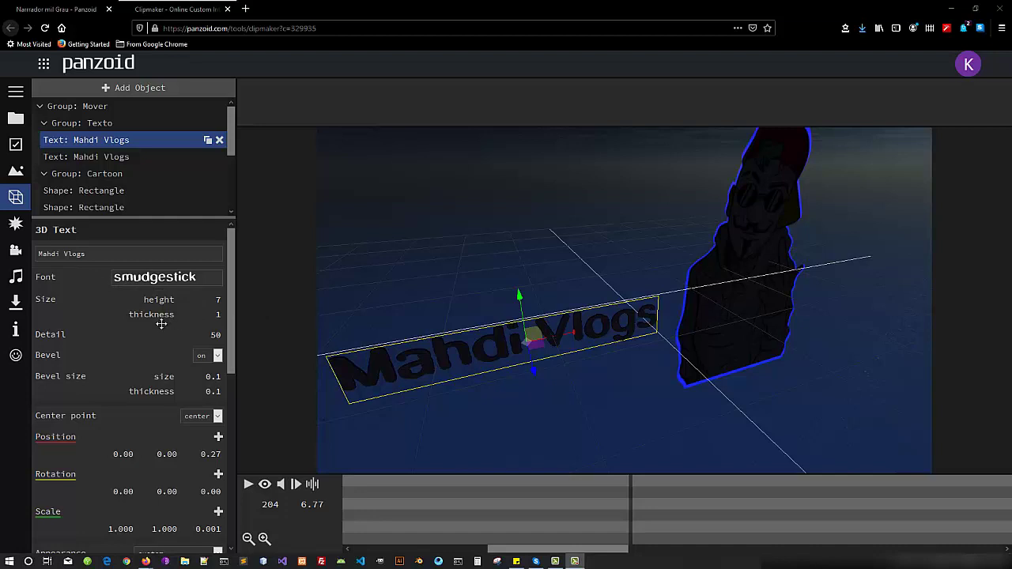
pyautogui.scroll(-1, 231, 331)
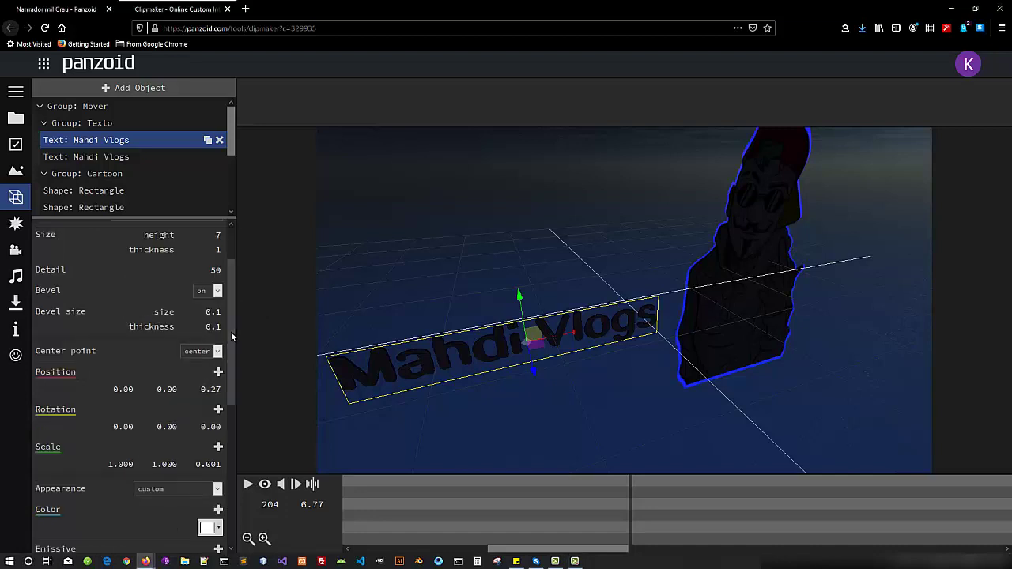
pyautogui.scroll(-1, 190, 258)
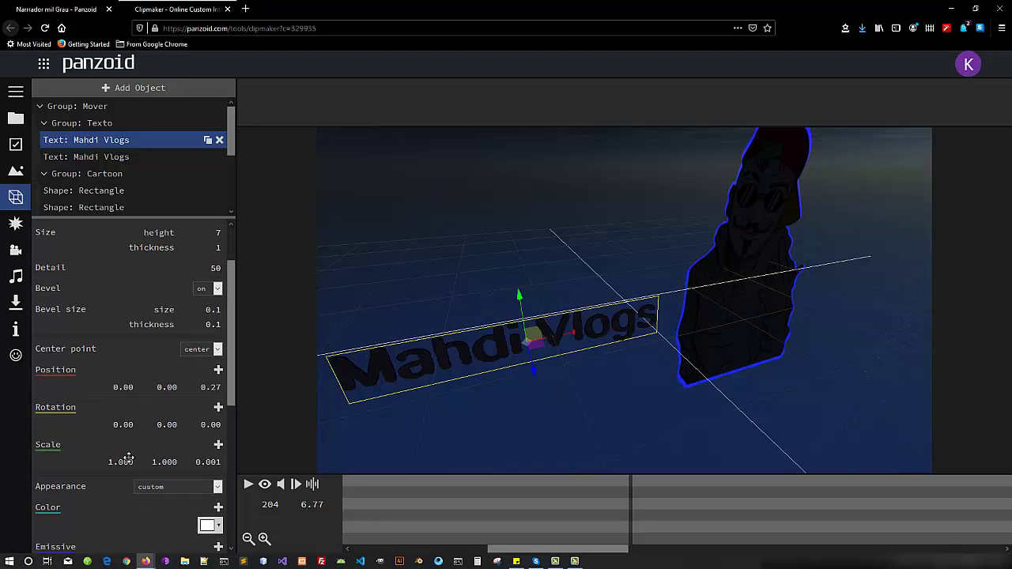
pyautogui.moveTo(106, 462)
pyautogui.mouseDown()
pyautogui.moveTo(185, 462)
pyautogui.moveTo(115, 465)
pyautogui.mouseUp()
pyautogui.click(112, 463)
pyautogui.hotkey('ctrl', 'a')
pyautogui.press('Return')
# Try rotating the first "Mahdi Vlogs" text around X and reset that rotation to 0
pyautogui.moveTo(107, 425); pyautogui.dragTo(136, 427)
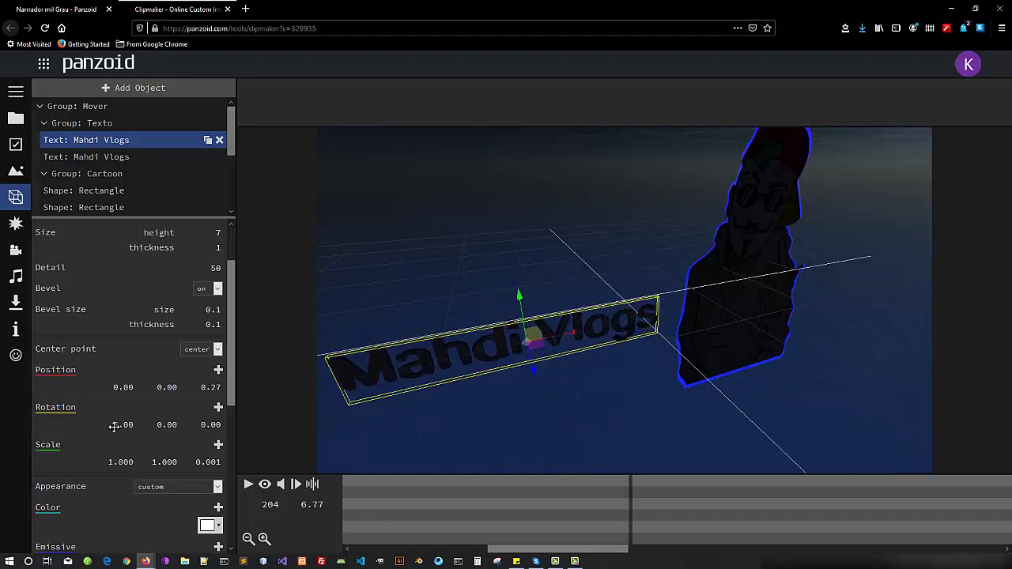
pyautogui.click(115, 426)
pyautogui.press('Return')
pyautogui.doubleClick(115, 427)
pyautogui.write('0')
pyautogui.press('Return')
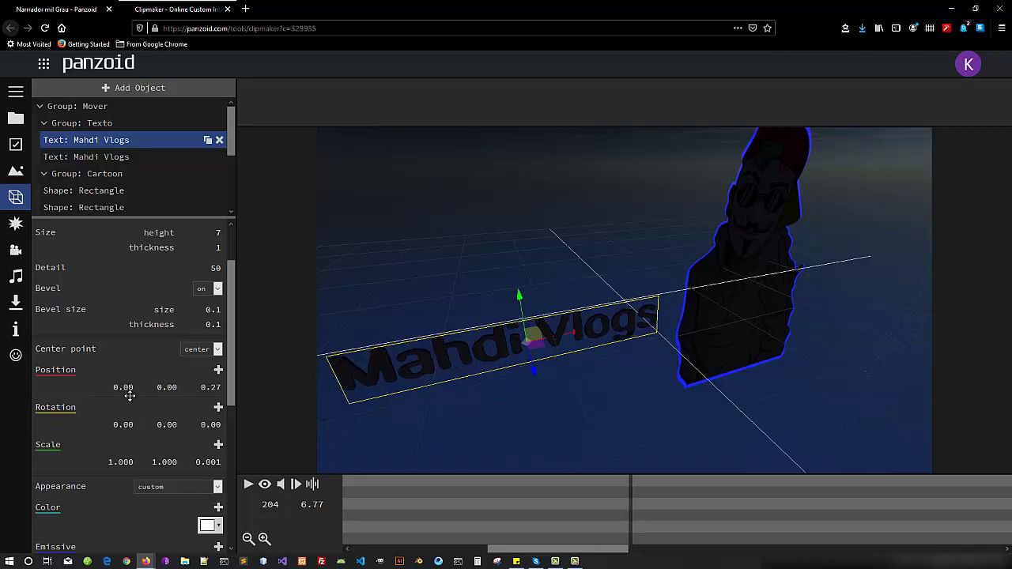
# Try moving the first "Mahdi Vlogs" text along the X axis and reset its X position to 0
pyautogui.moveTo(116, 388); pyautogui.dragTo(372, 379)
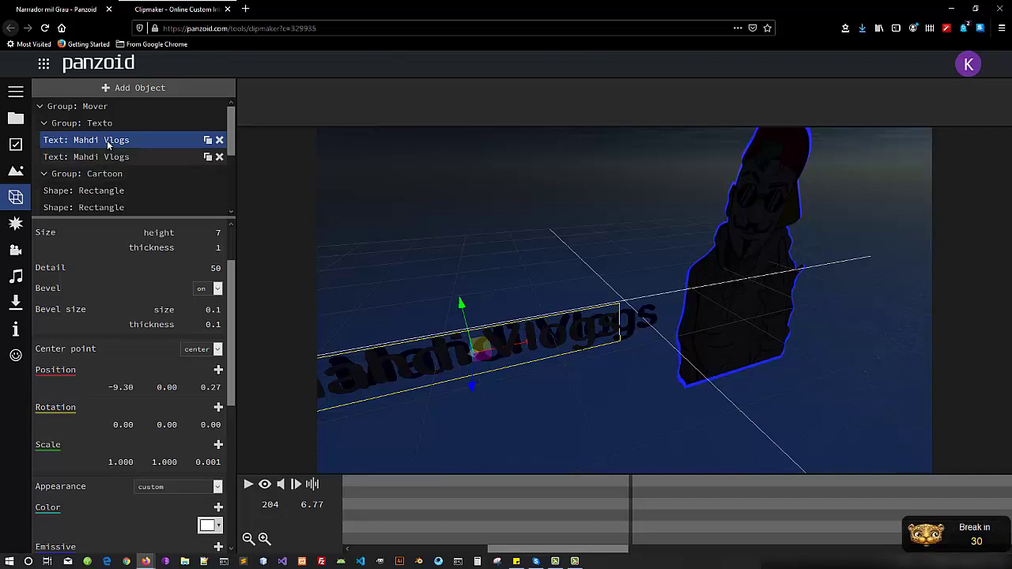
pyautogui.click(425, 299)
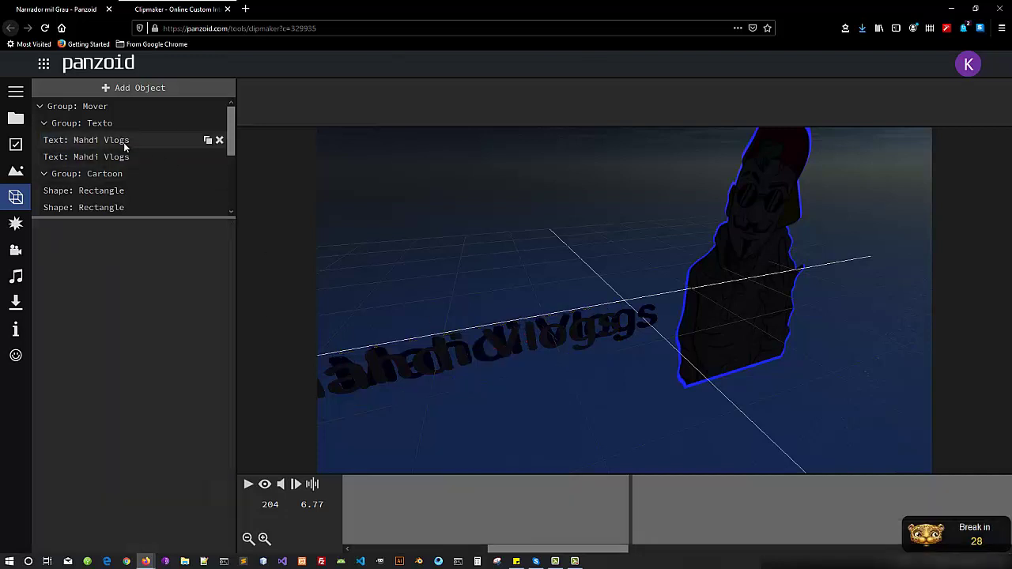
pyautogui.click(124, 141)
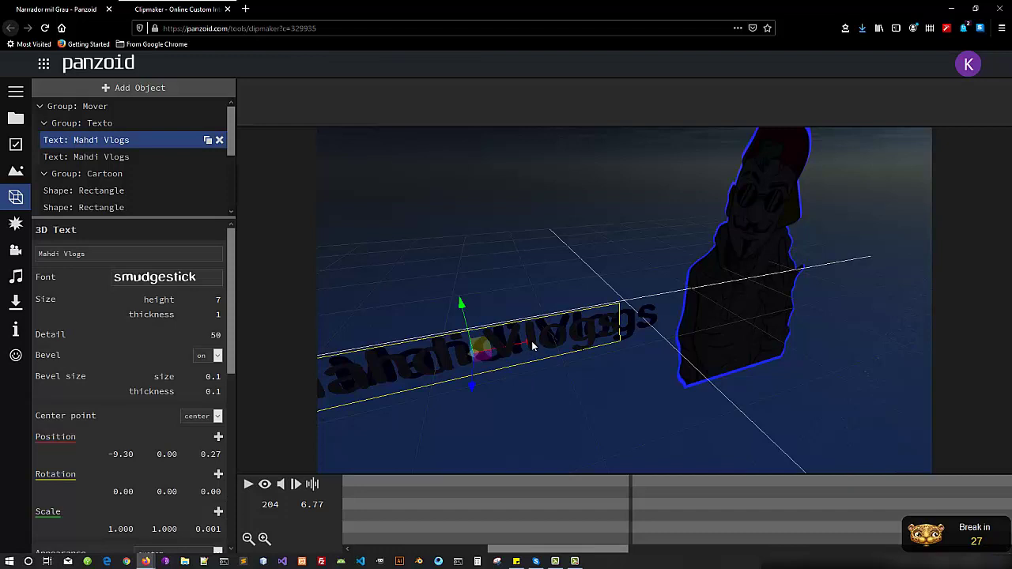
pyautogui.moveTo(528, 348); pyautogui.dragTo(593, 340)
pyautogui.moveTo(119, 455); pyautogui.dragTo(64, 461)
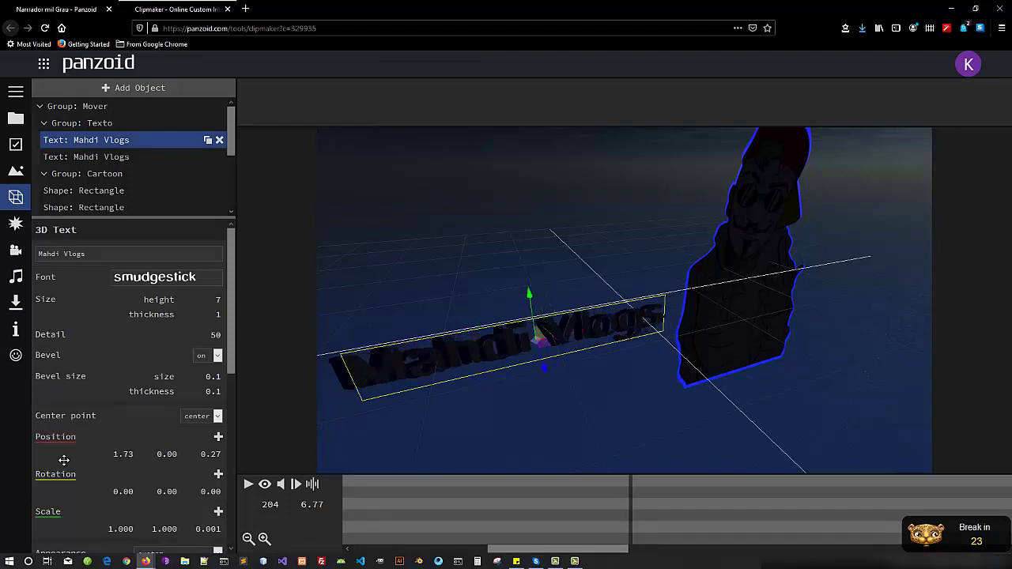
pyautogui.click(116, 455)
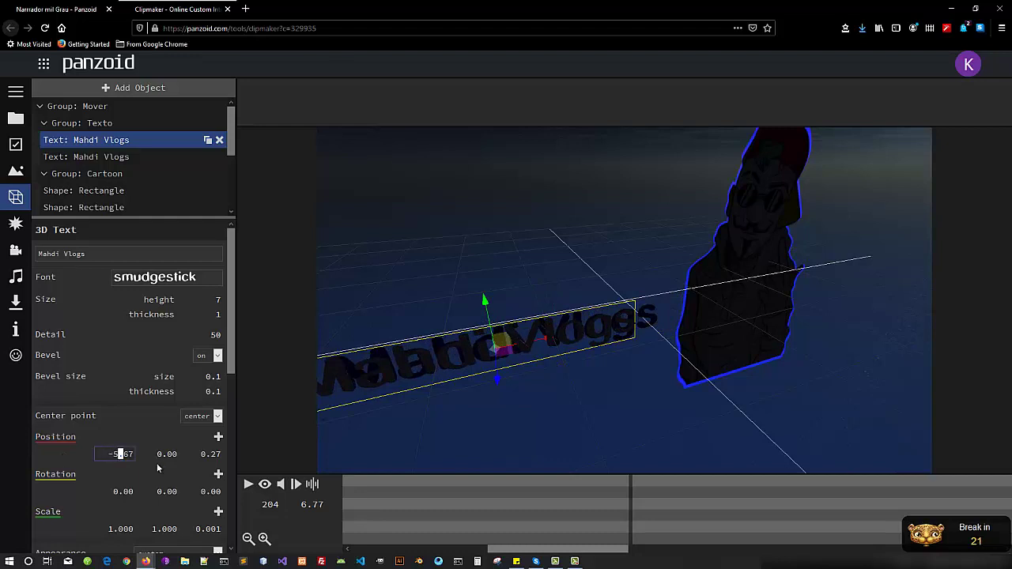
pyautogui.hotkey('ctrl', 'a')
pyautogui.write('0')
pyautogui.press('Return')
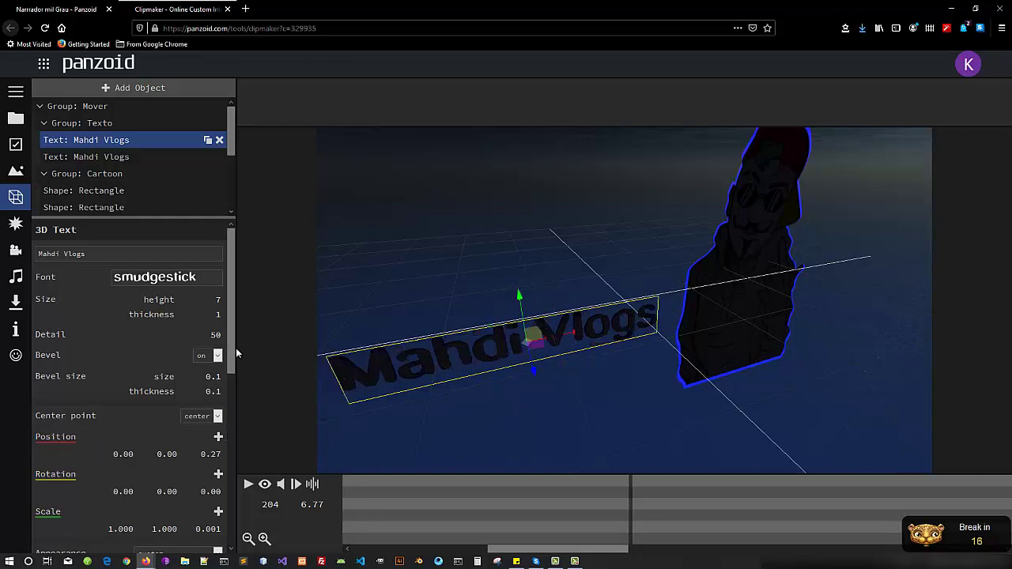
# Select the second "Mahdi Vlogs" text and review its available appearance types, dismissing the break reminder and keeping custom
pyautogui.scroll(-1, 232, 366)
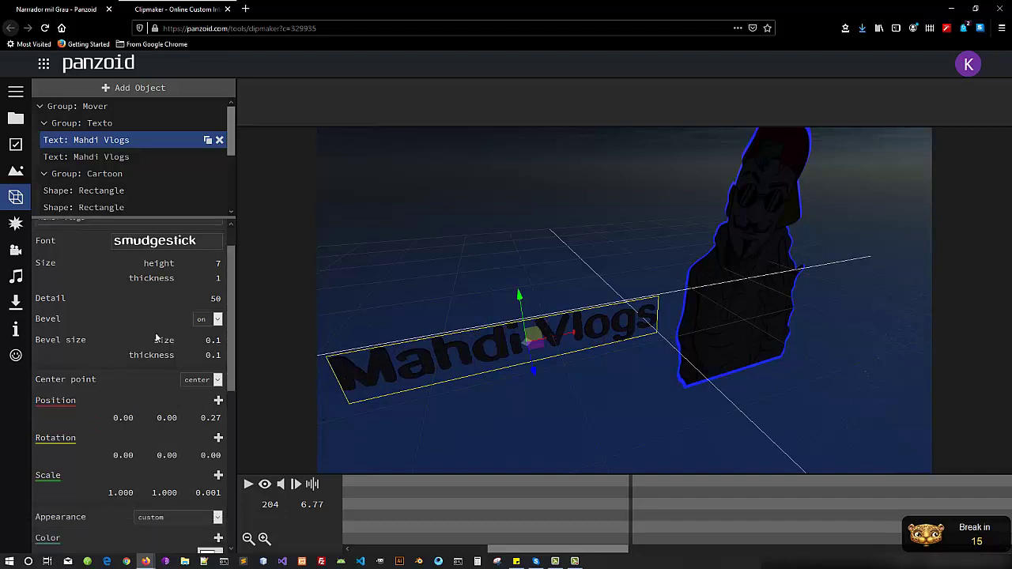
pyautogui.click(140, 158)
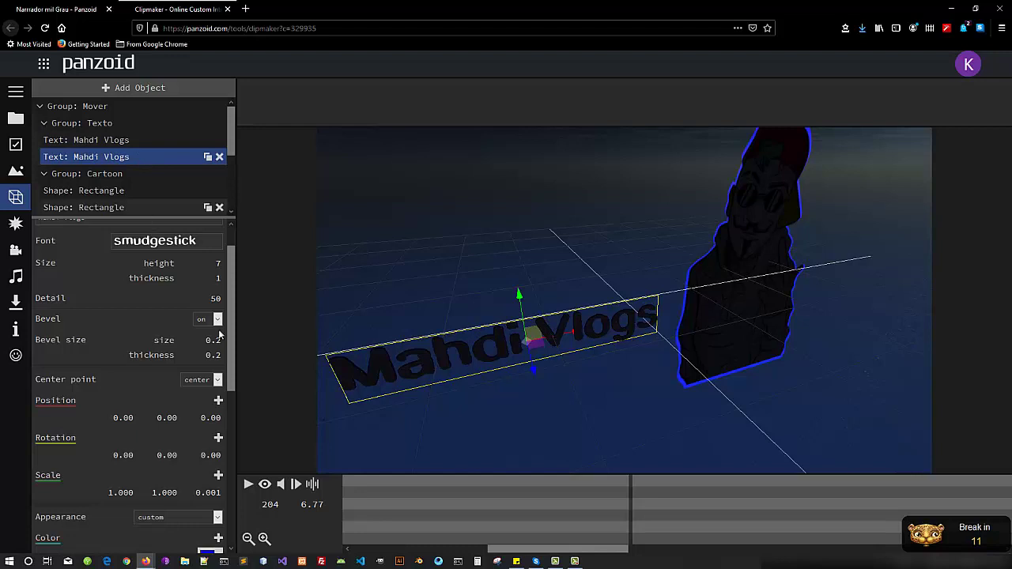
pyautogui.scroll(-6, 233, 348)
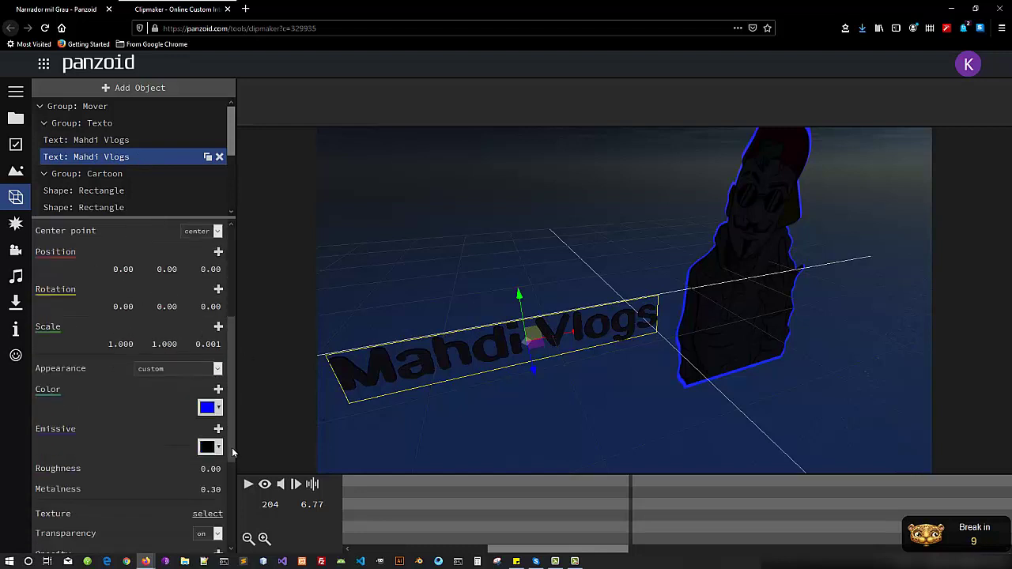
pyautogui.click(217, 299)
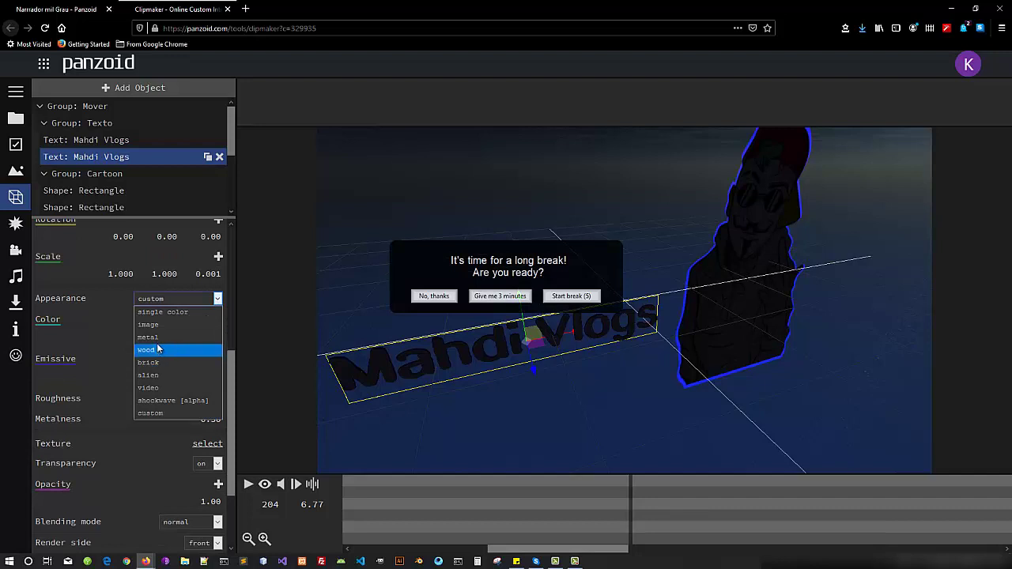
pyautogui.click(445, 301)
pyautogui.click(434, 297)
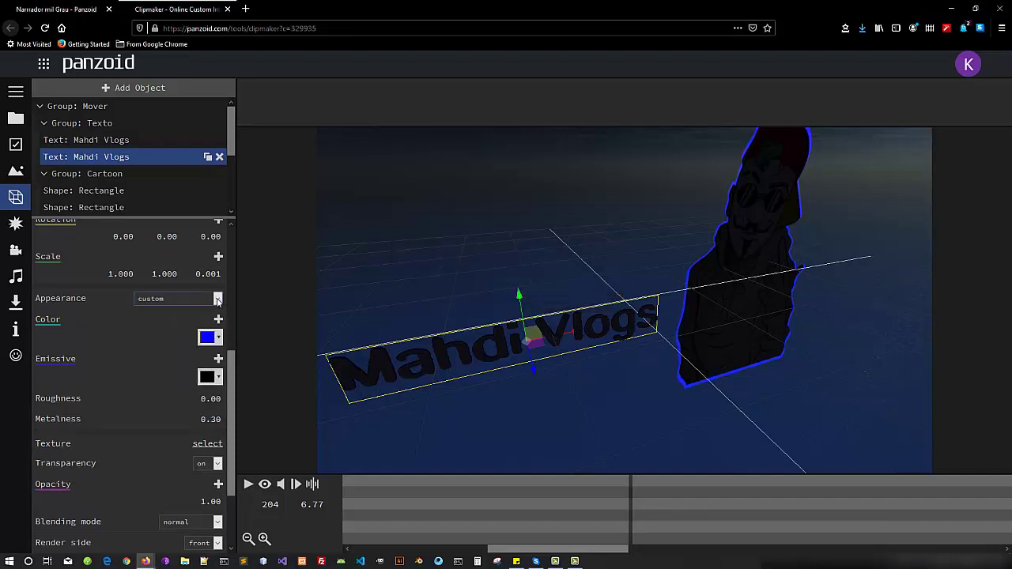
pyautogui.click(216, 299)
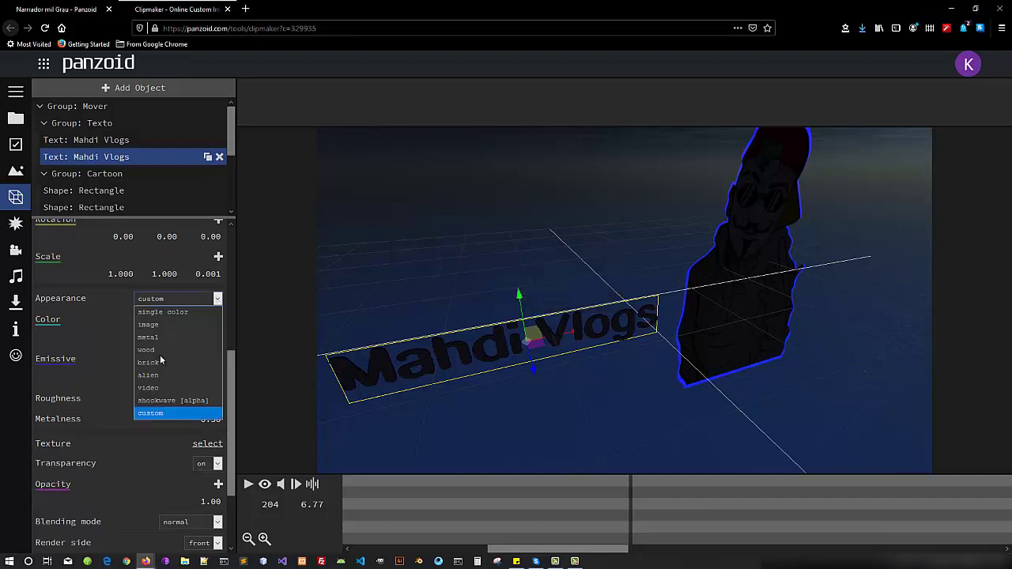
pyautogui.click(219, 300)
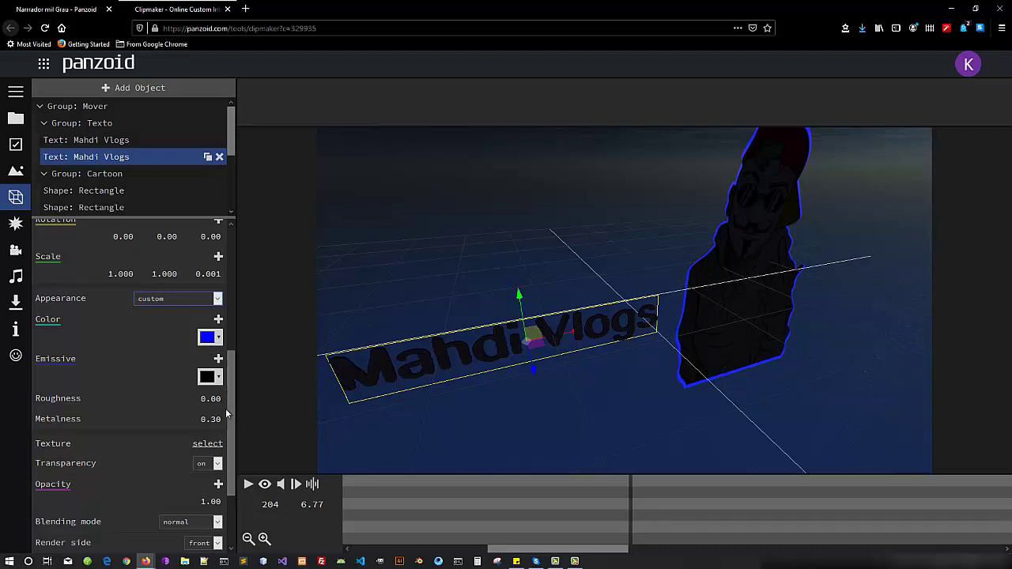
# Try switching transparency off for the second "Mahdi Vlogs" text and turn it back on
pyautogui.scroll(-1, 233, 443)
pyautogui.scroll(-1, 233, 450)
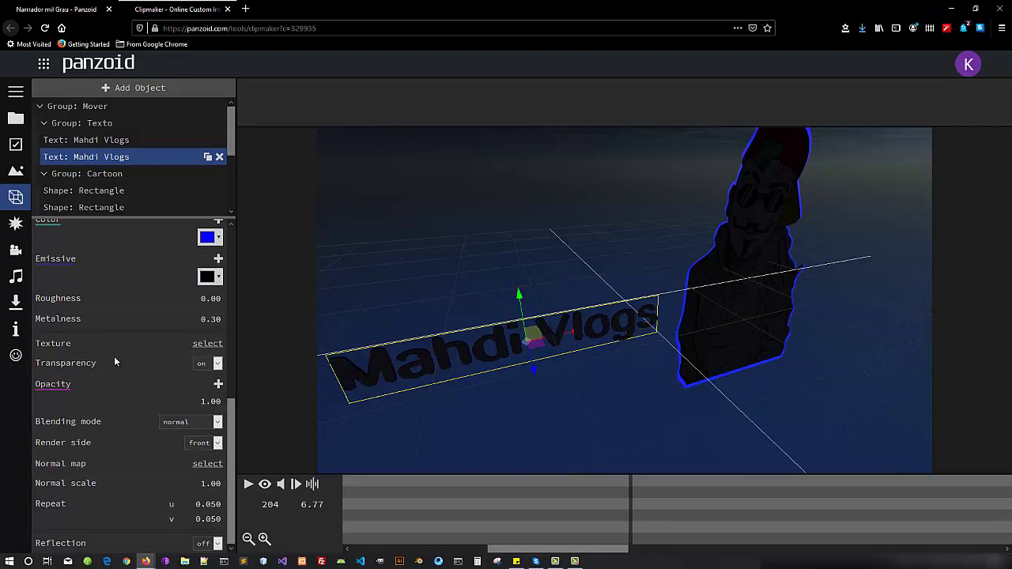
pyautogui.click(216, 367)
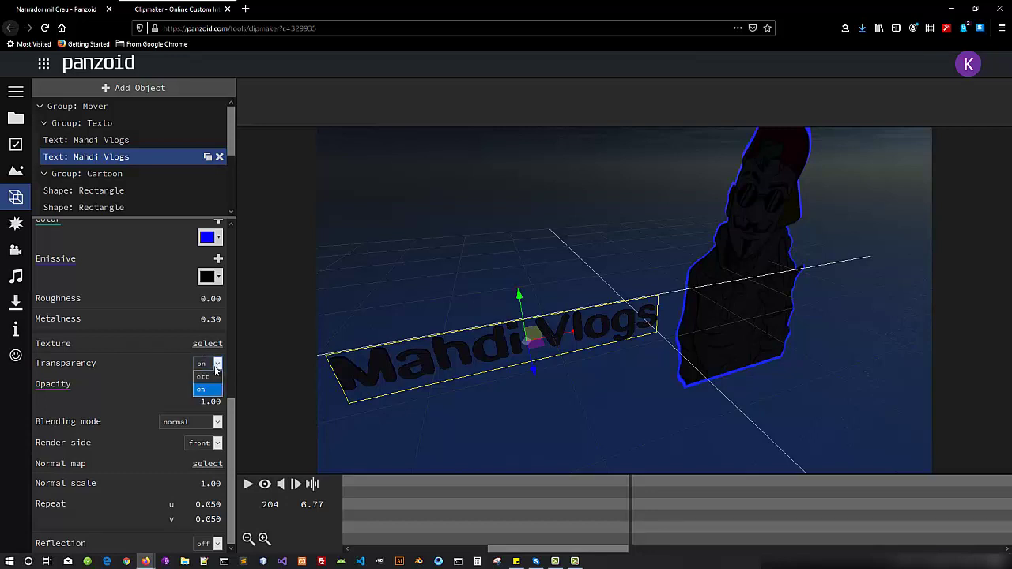
pyautogui.click(217, 378)
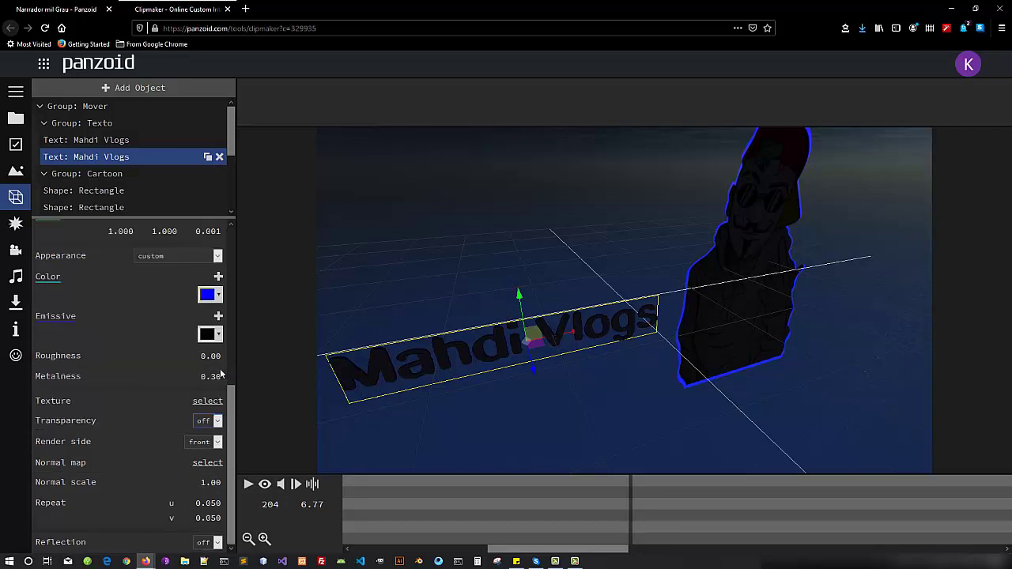
pyautogui.click(216, 421)
pyautogui.click(213, 449)
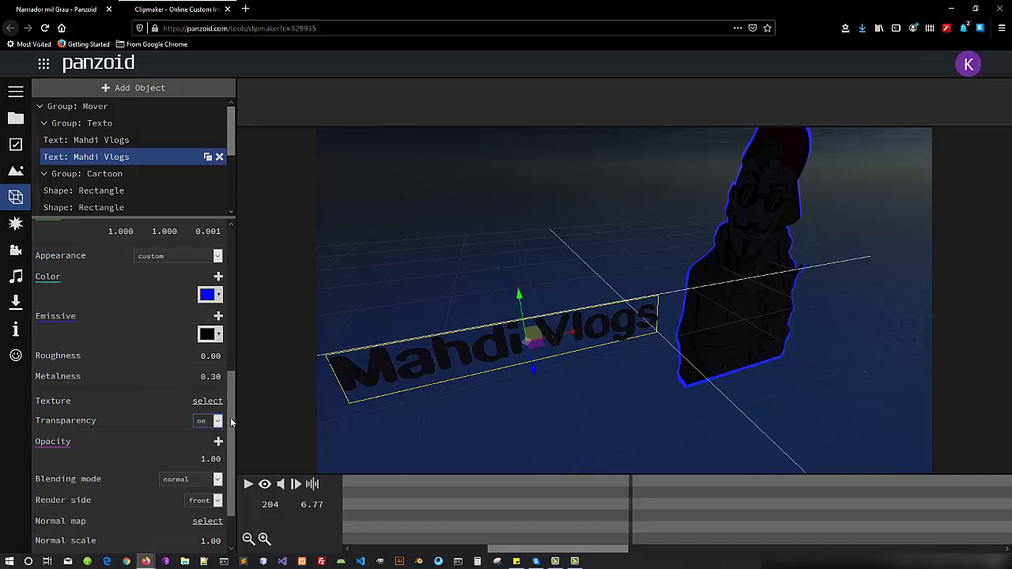
pyautogui.scroll(-1, 71, 427)
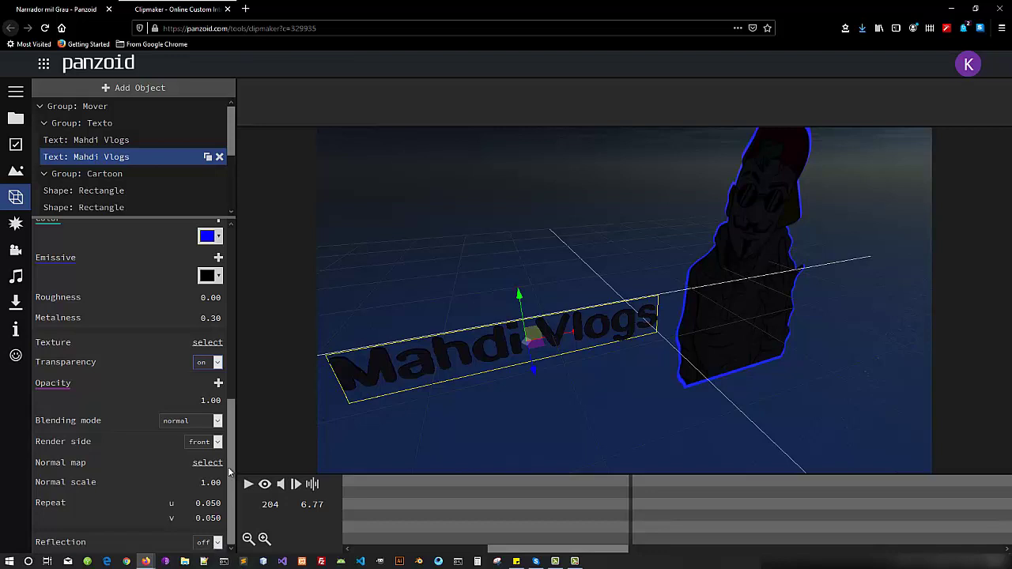
pyautogui.click(16, 92)
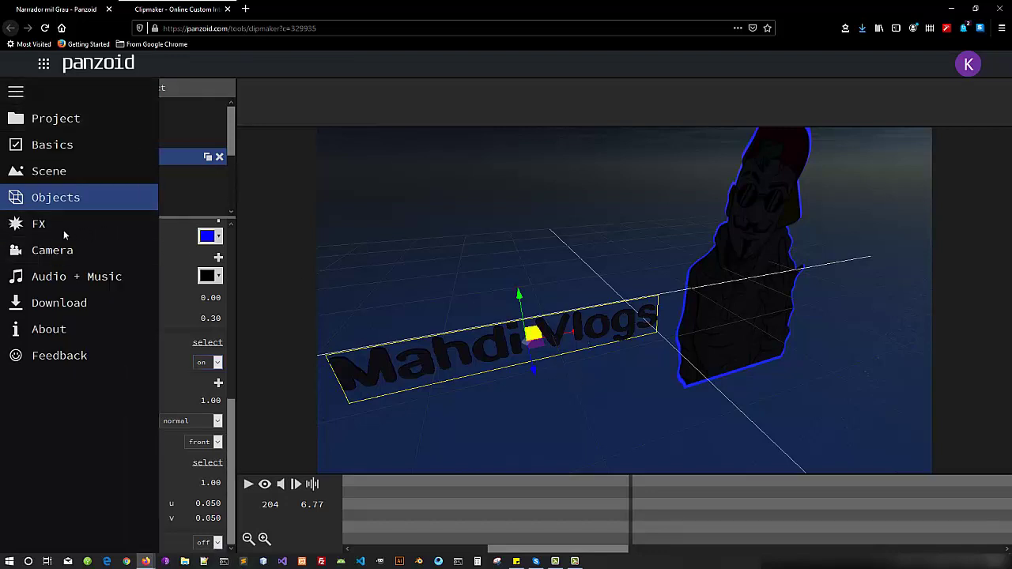
pyautogui.click(16, 93)
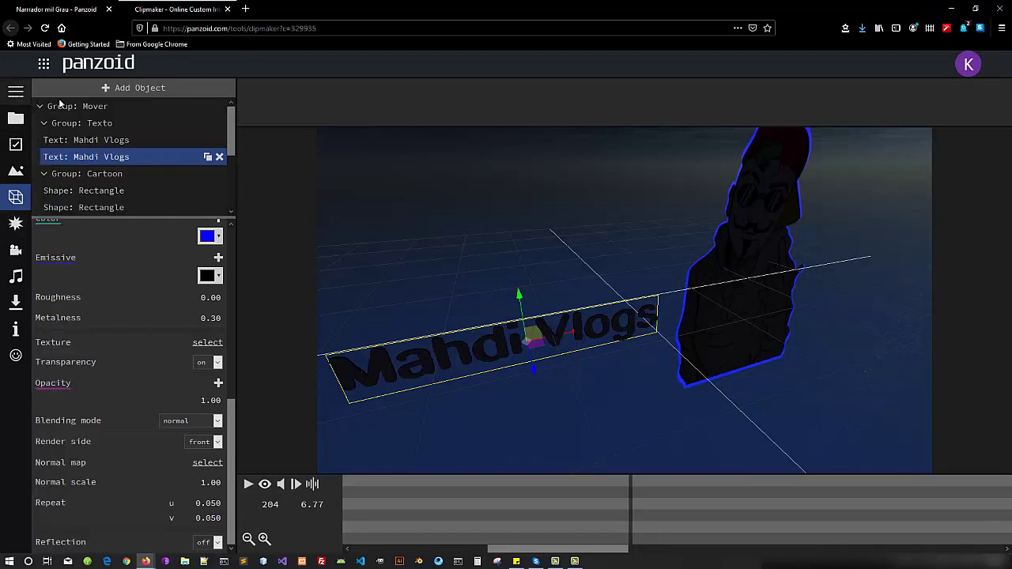
pyautogui.click(16, 92)
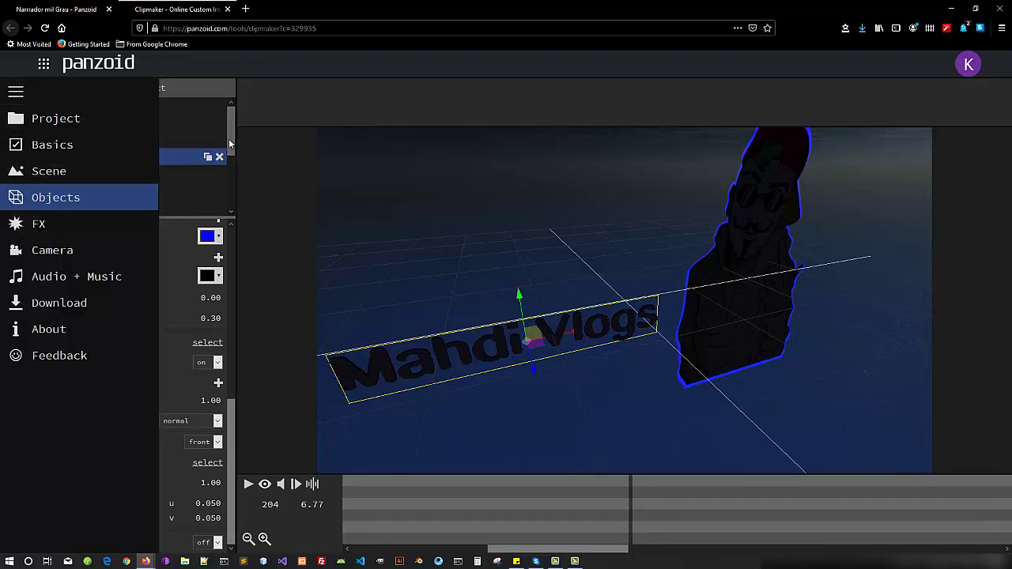
pyautogui.click(16, 93)
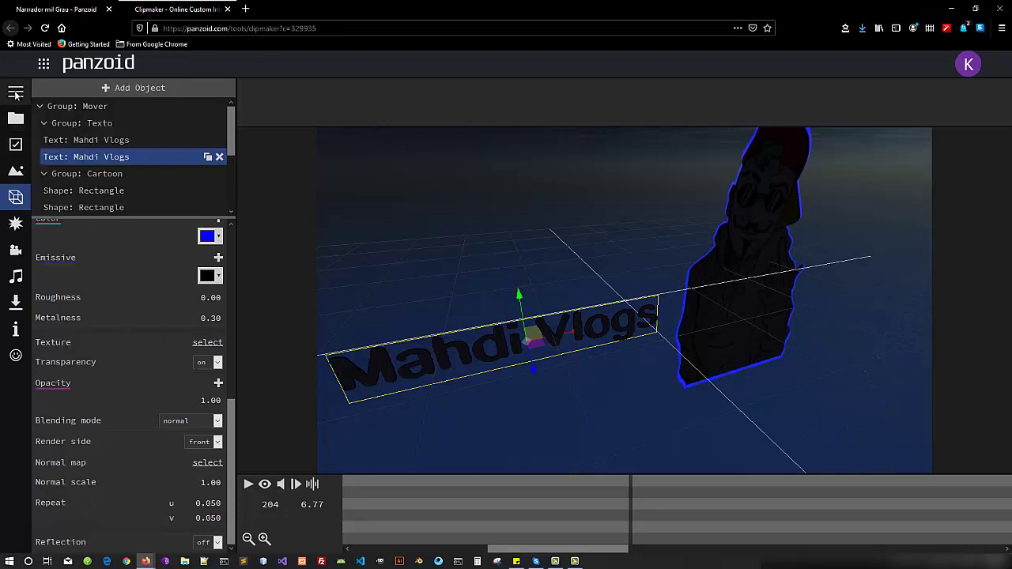
# Inspect the settings of the Cartoon group and its first rectangle, and look through the remaining scene objects
pyautogui.click(107, 175)
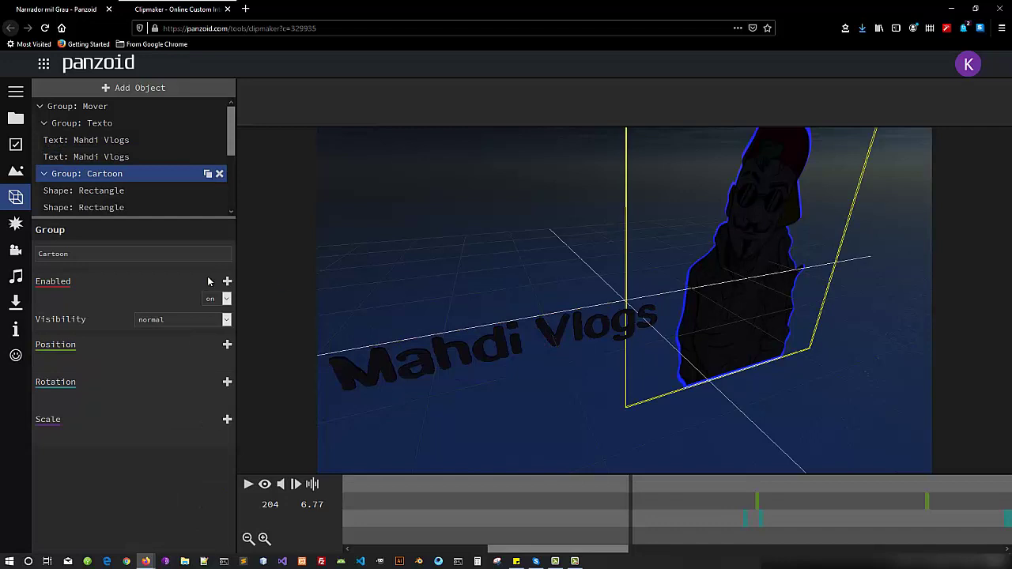
pyautogui.click(95, 258)
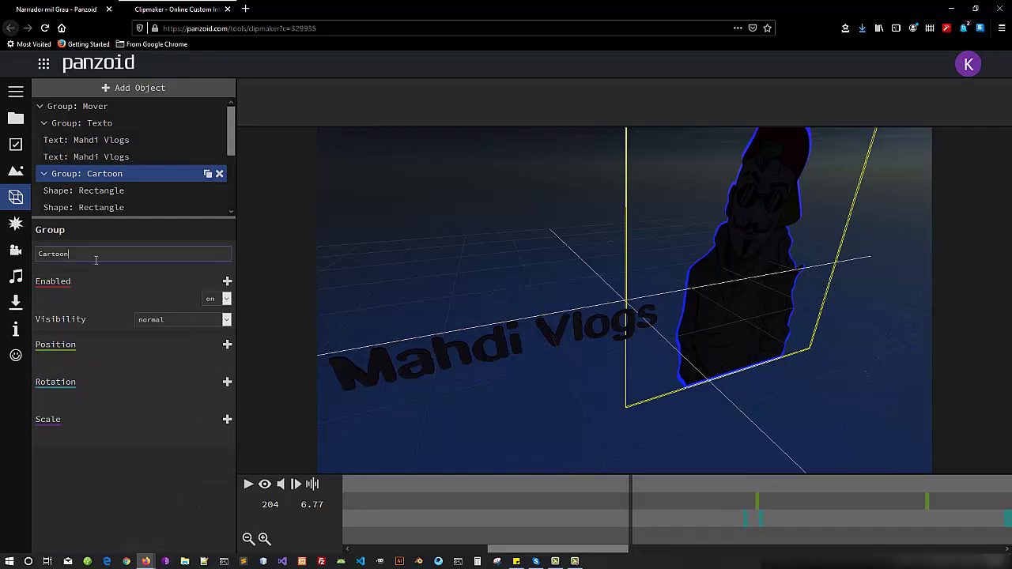
pyautogui.click(112, 193)
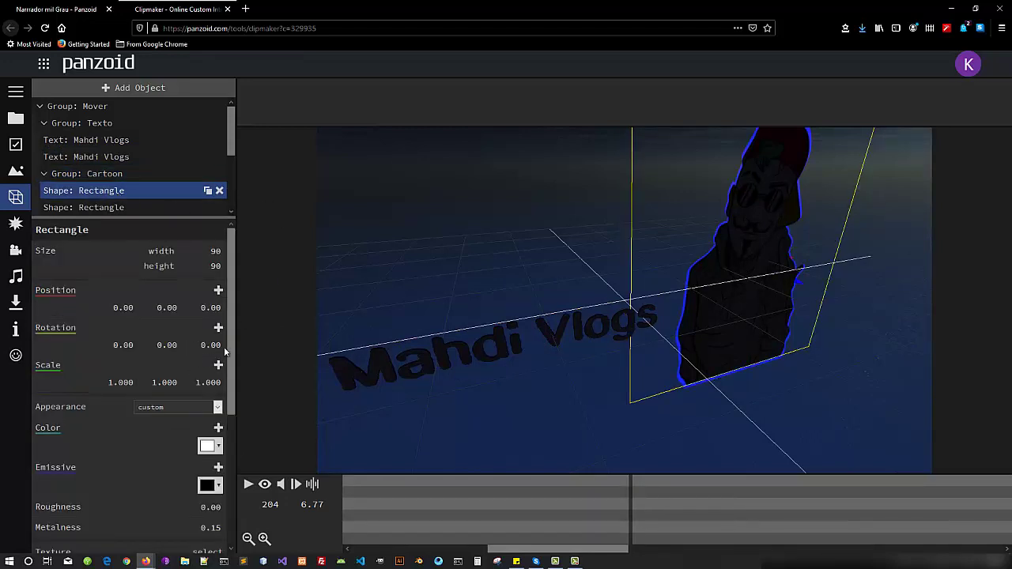
pyautogui.scroll(-3, 208, 427)
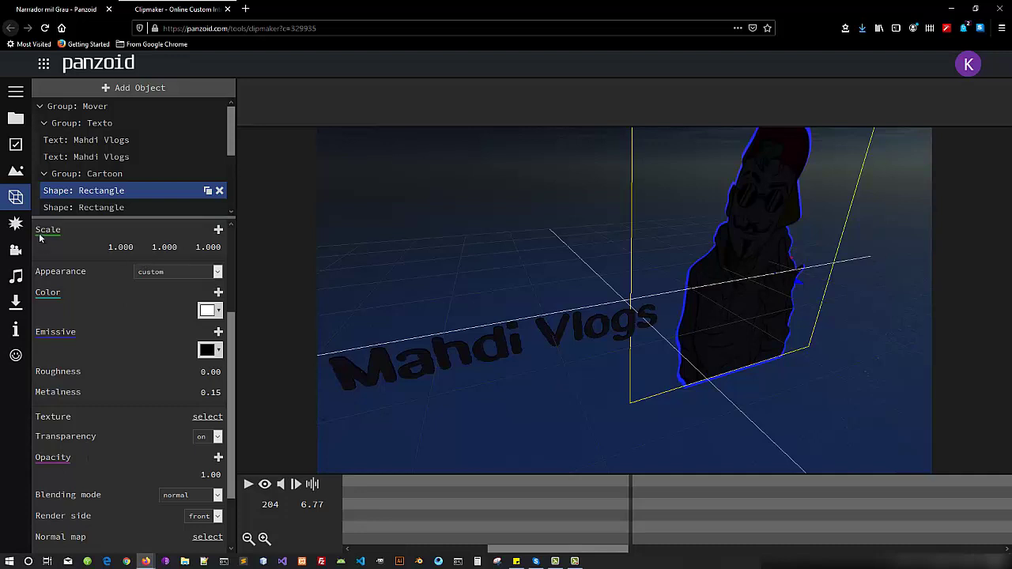
pyautogui.click(15, 95)
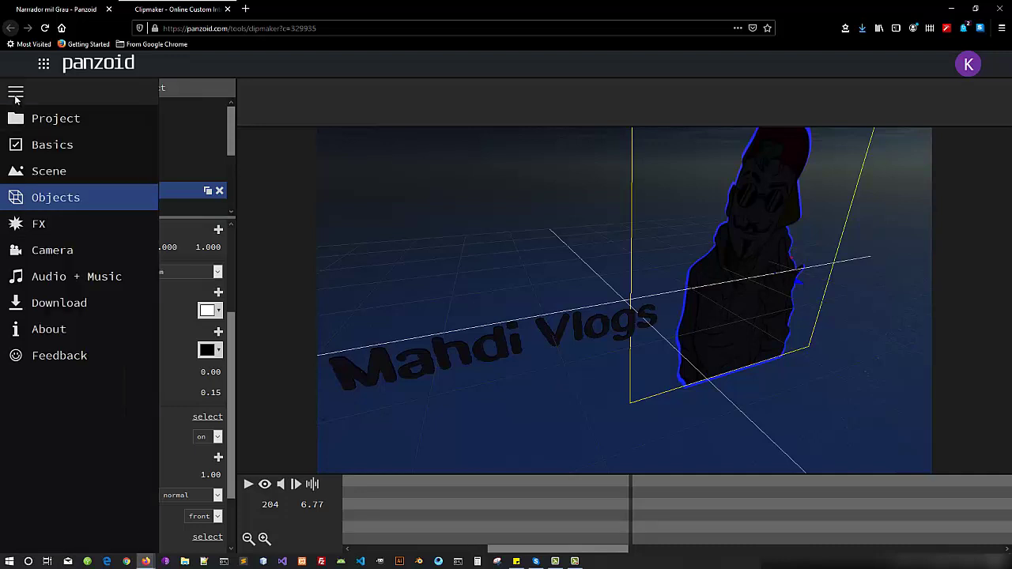
pyautogui.moveTo(230, 145); pyautogui.dragTo(228, 202)
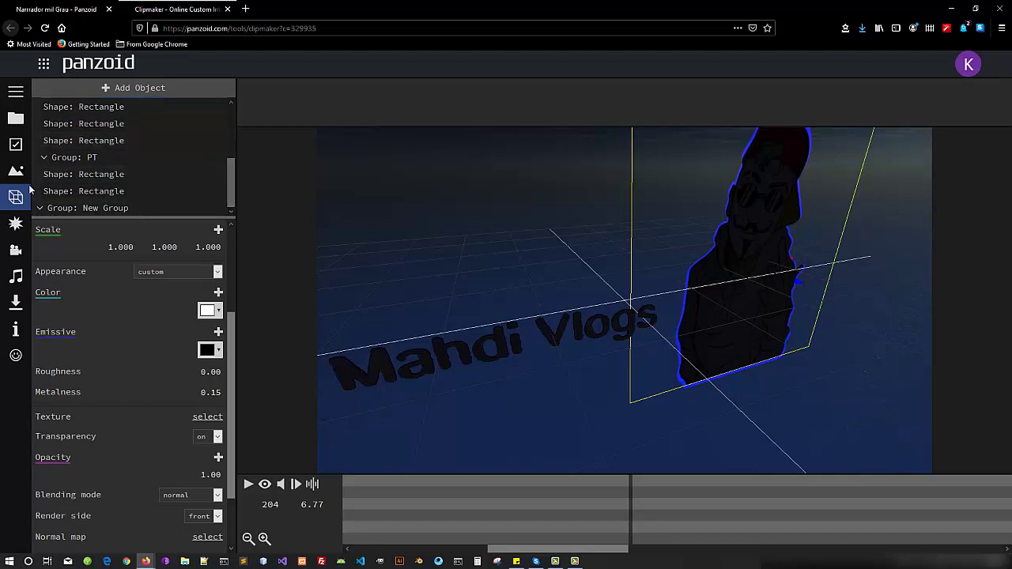
# Look through the effects applied to the project and open the camera animation settings
pyautogui.click(16, 91)
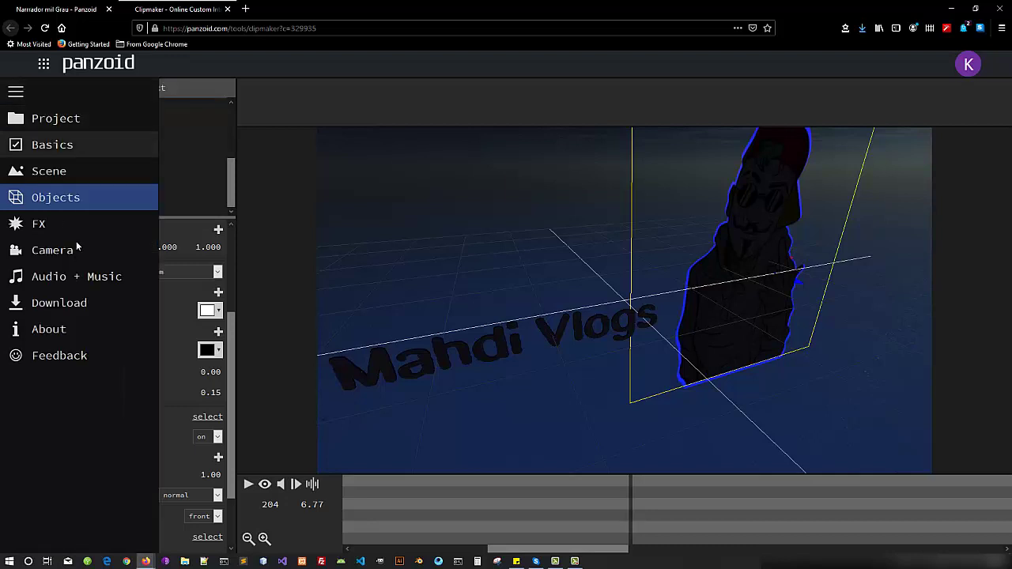
pyautogui.click(53, 237)
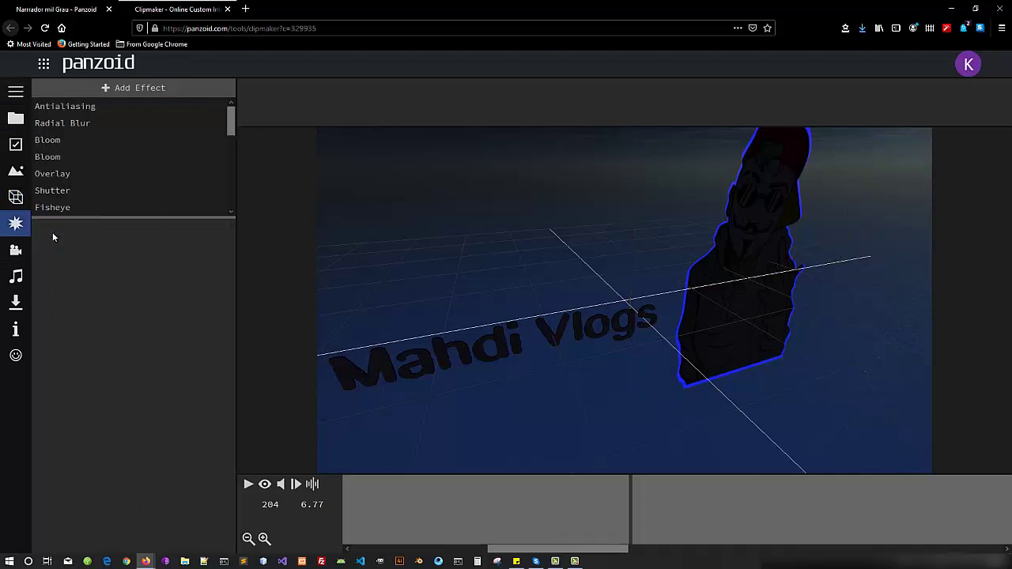
pyautogui.moveTo(93, 128)
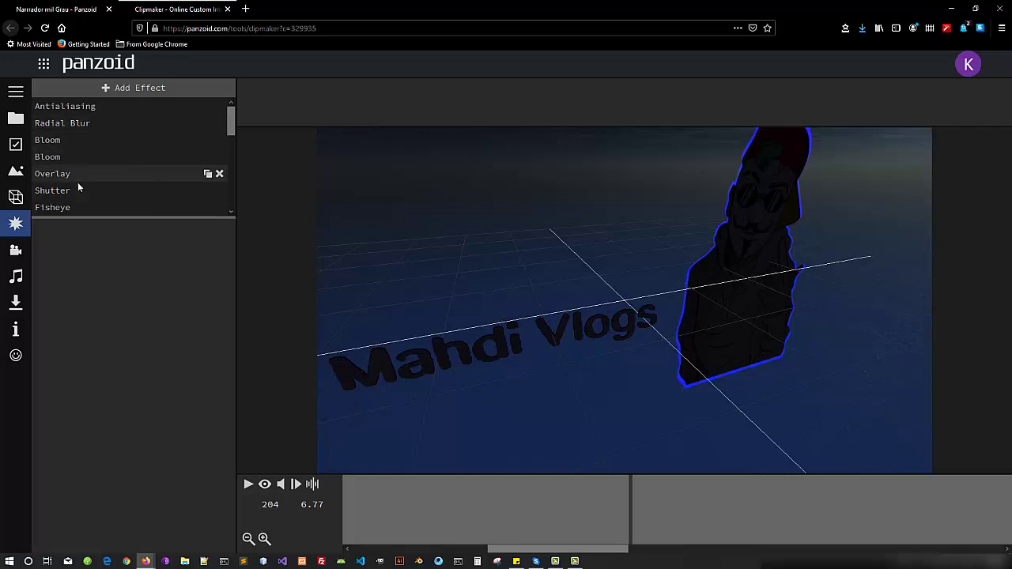
pyautogui.moveTo(232, 131); pyautogui.dragTo(234, 173)
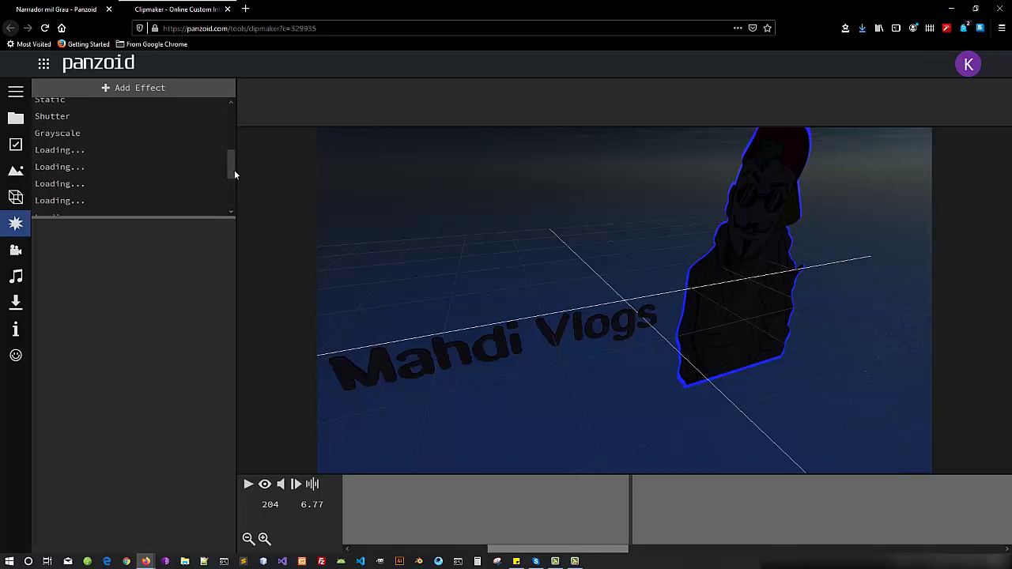
pyautogui.scroll(1, 49, 183)
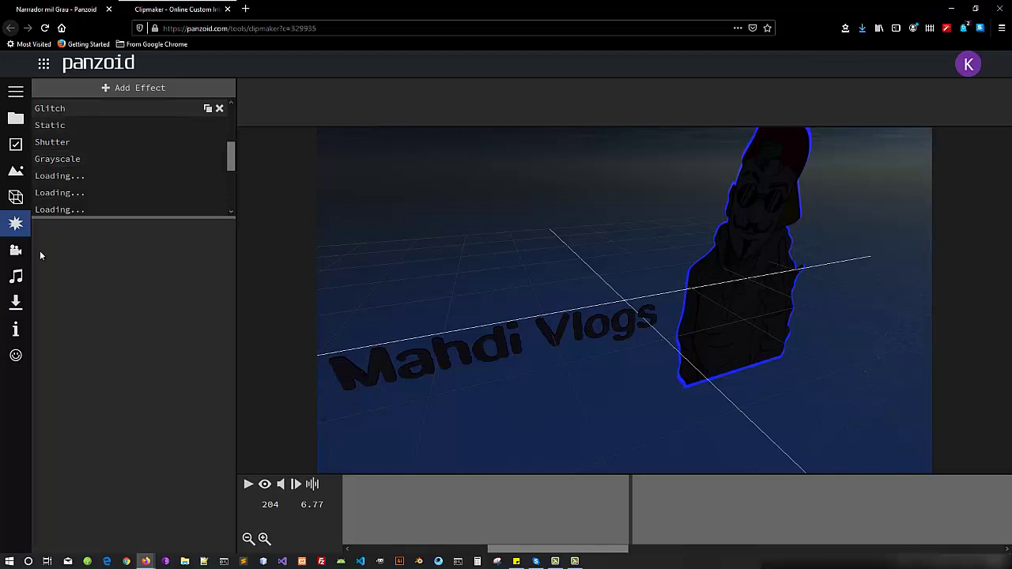
pyautogui.click(26, 93)
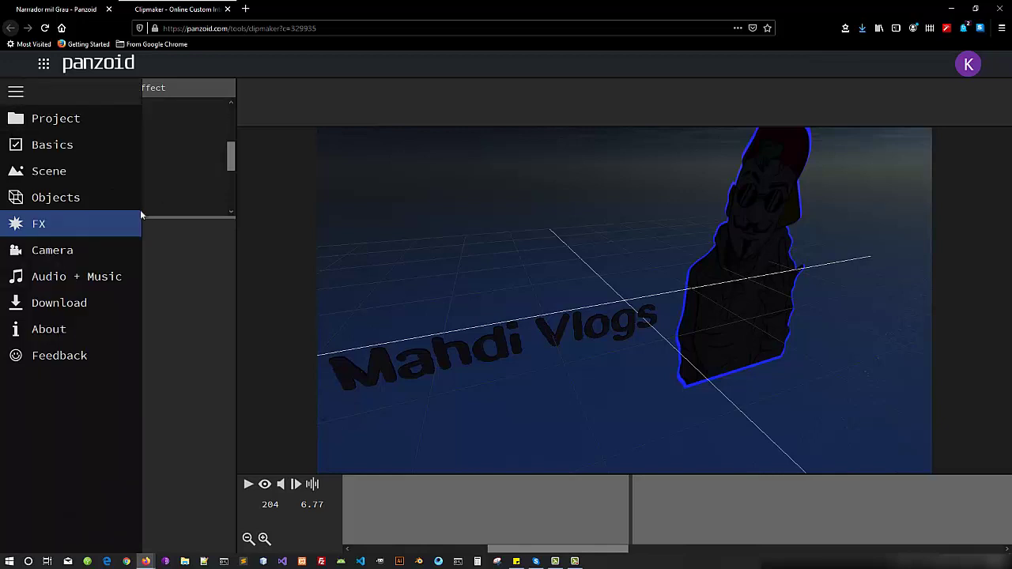
pyautogui.click(53, 251)
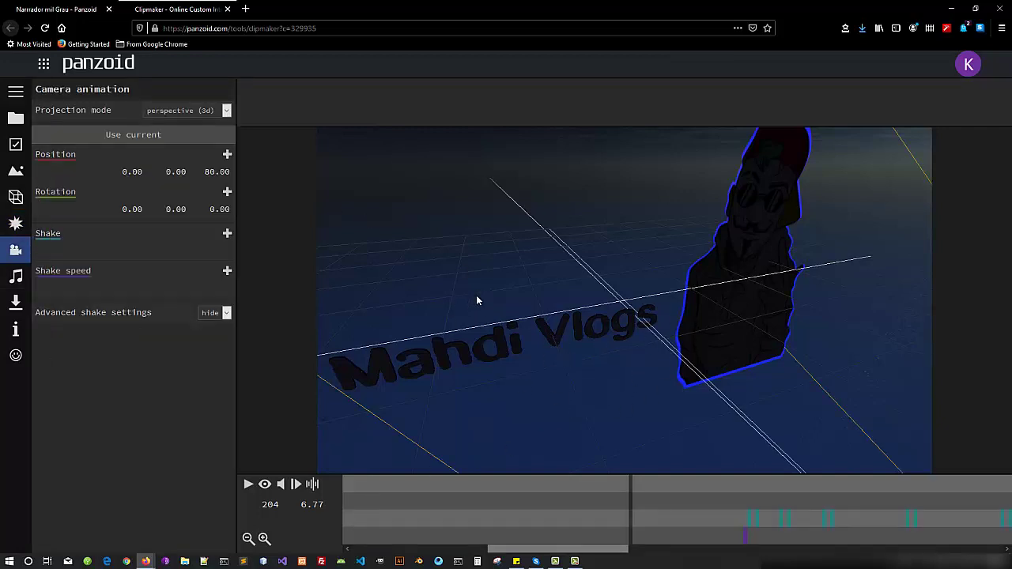
# Set the camera's X rotation to 1.80 and preview the scene through the camera before and after the change
pyautogui.click(266, 485)
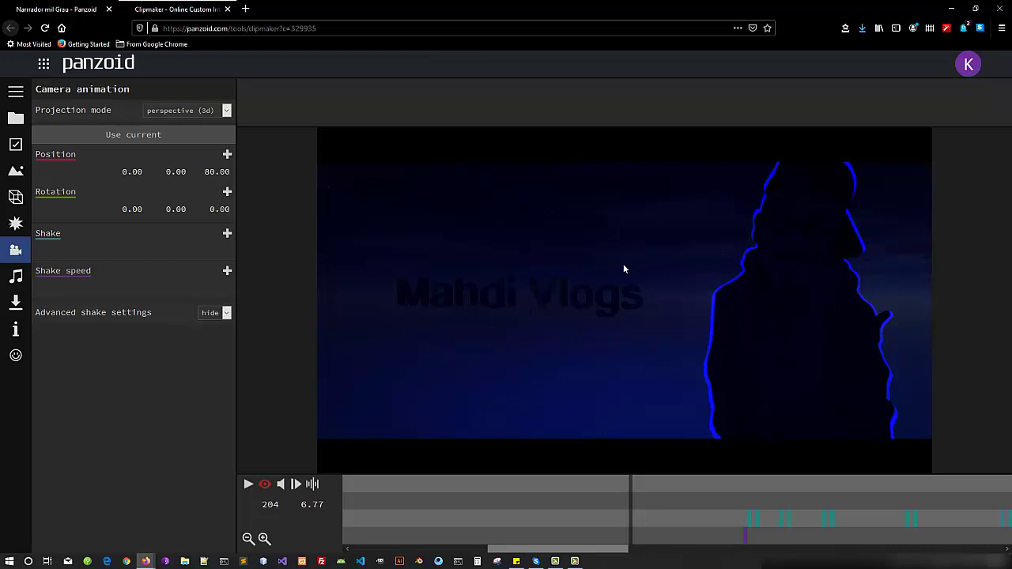
pyautogui.click(265, 484)
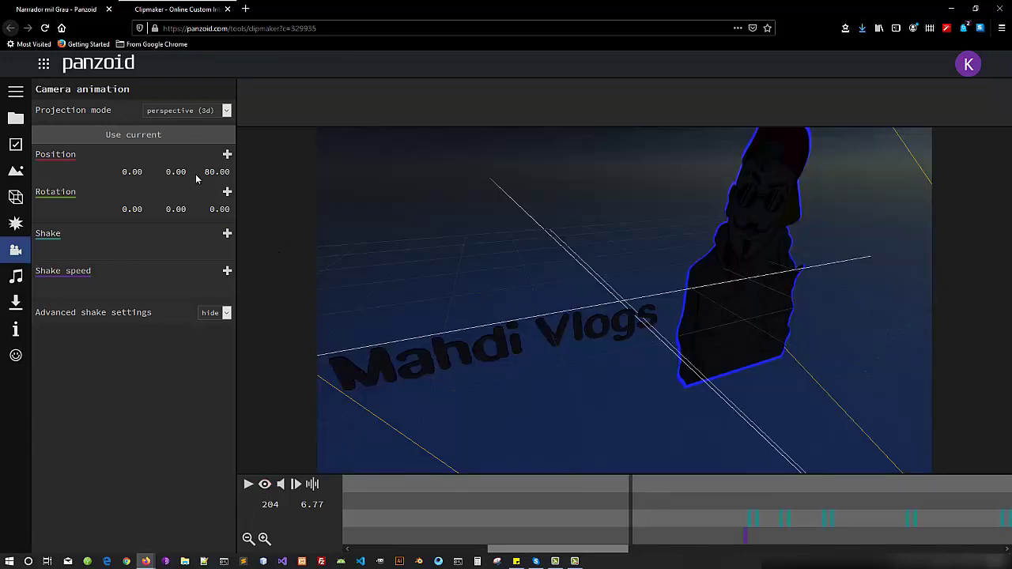
pyautogui.moveTo(128, 209); pyautogui.dragTo(167, 210)
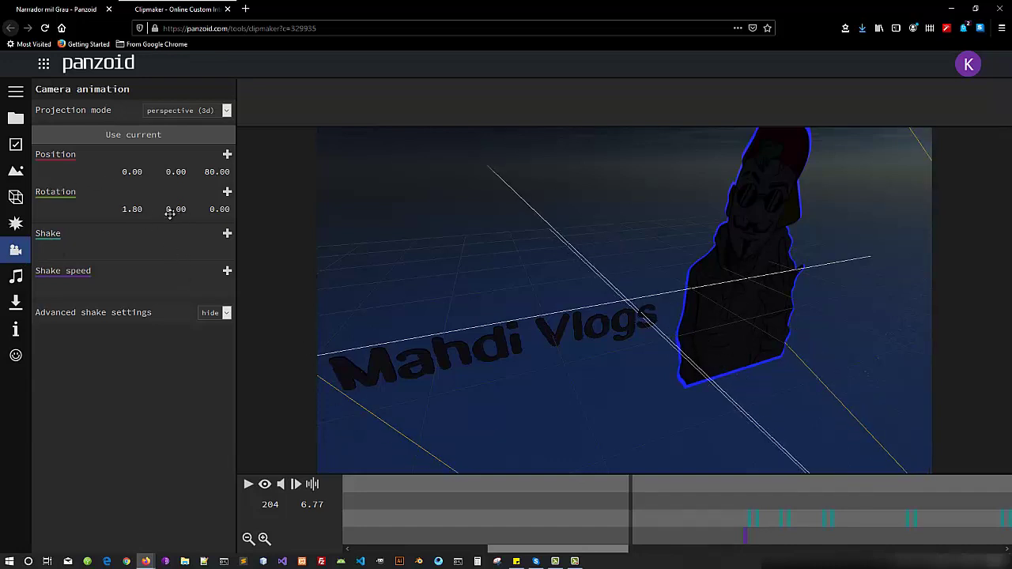
pyautogui.click(128, 210)
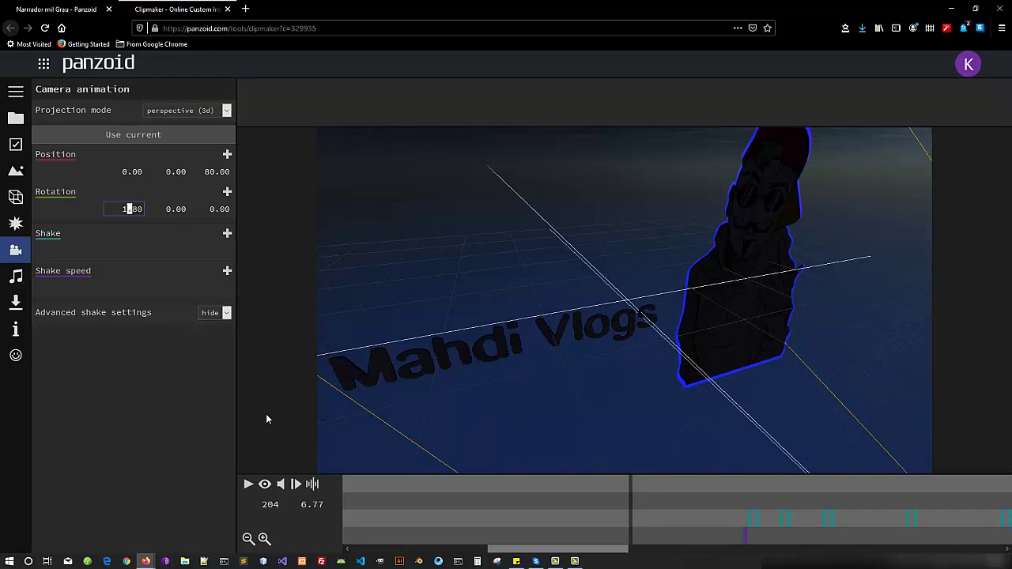
pyautogui.click(266, 487)
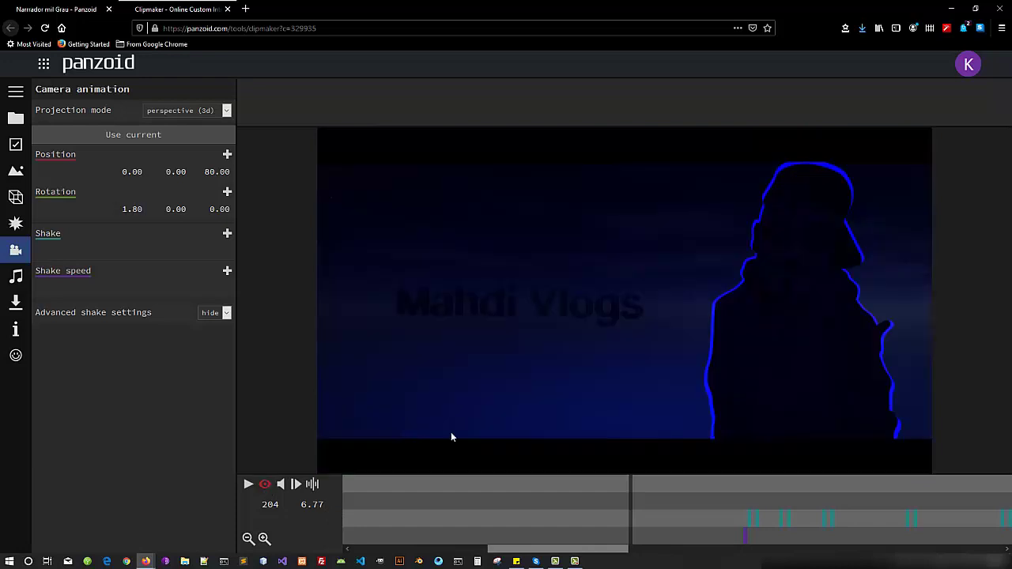
pyautogui.click(265, 484)
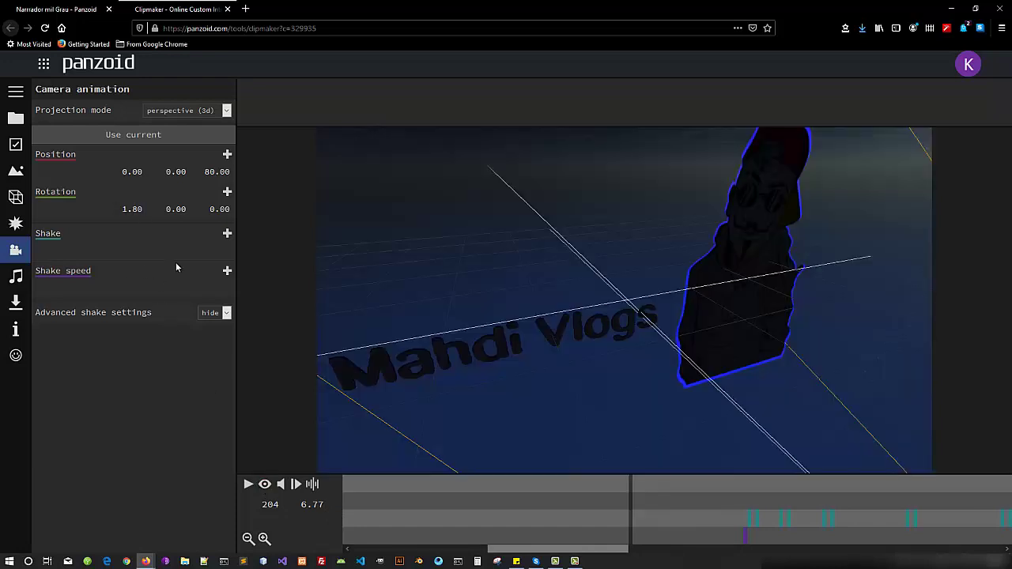
# Show the advanced camera shake settings, review the axis parameters and x/y shake modes, and hide them again
pyautogui.click(227, 314)
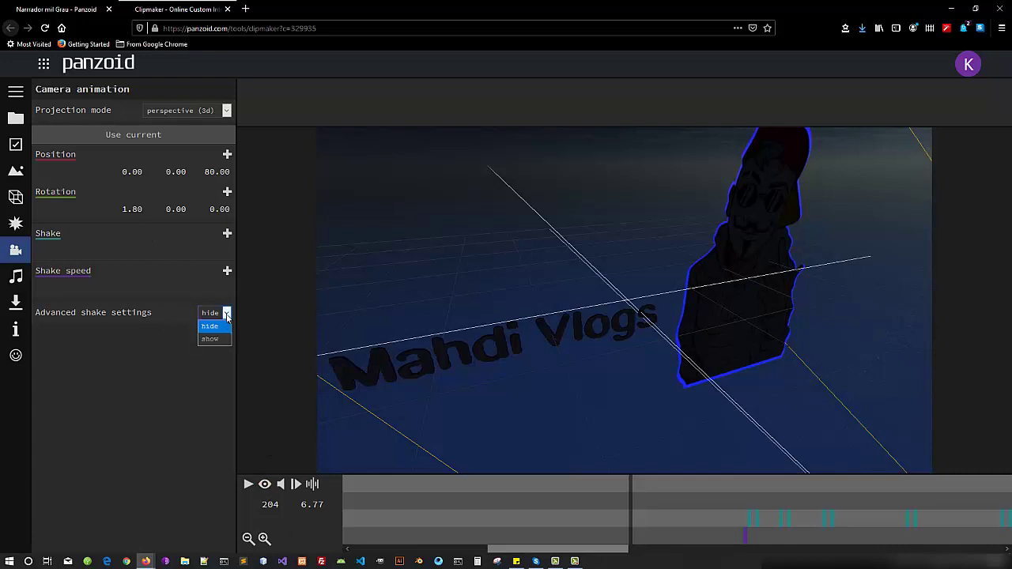
pyautogui.click(220, 341)
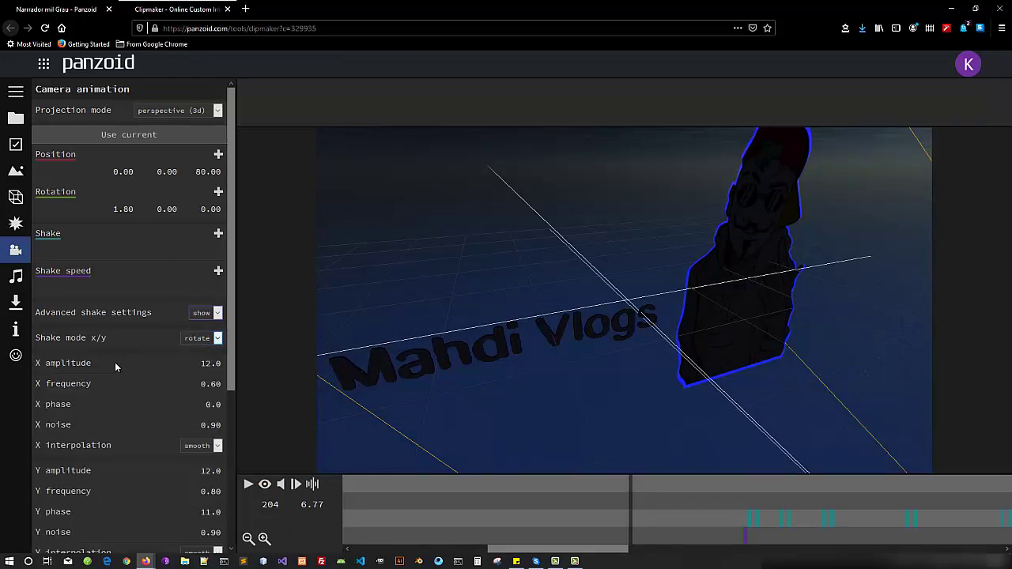
pyautogui.scroll(-5, 115, 362)
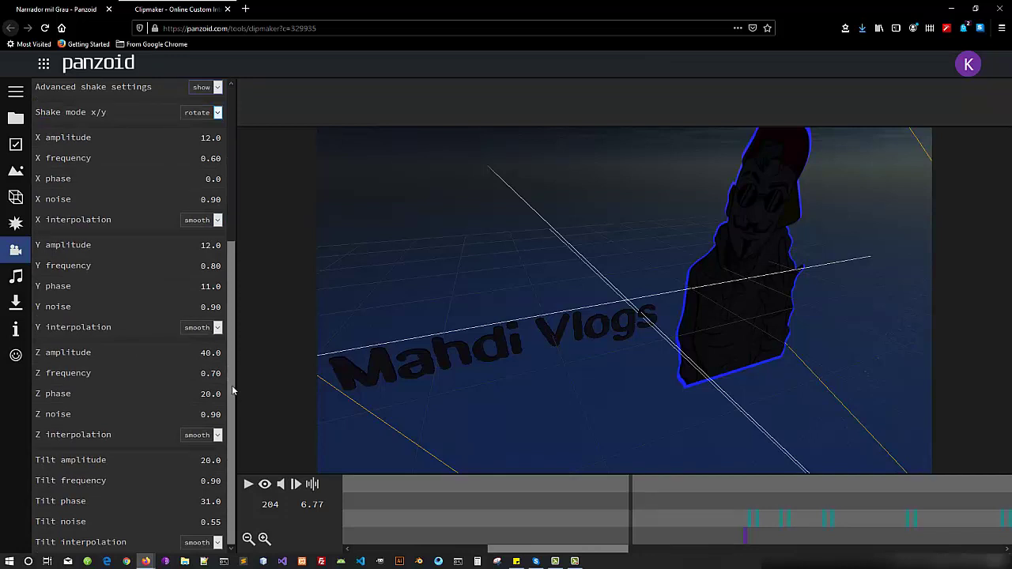
pyautogui.scroll(2, 236, 320)
pyautogui.scroll(1, 236, 294)
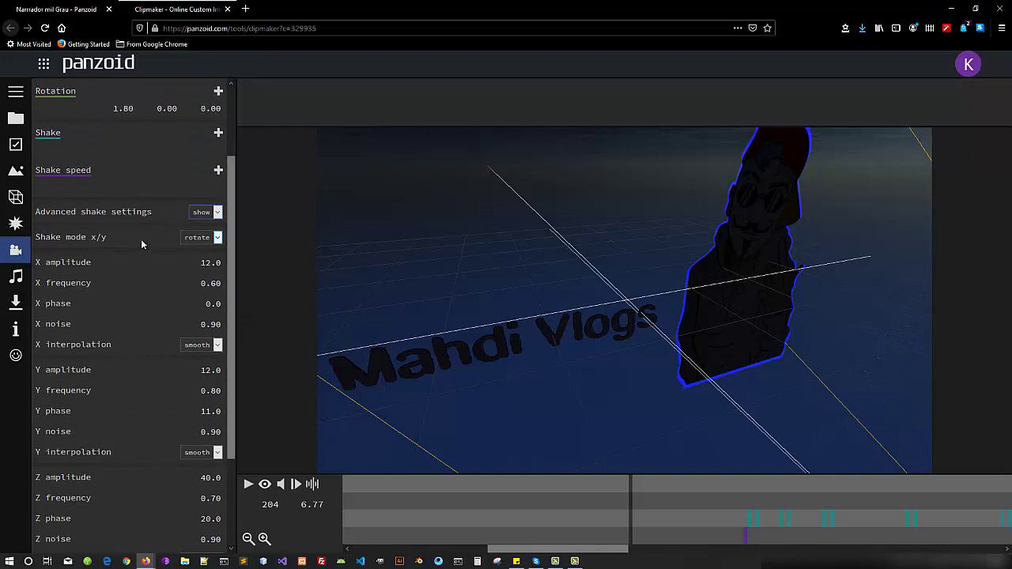
pyautogui.click(218, 239)
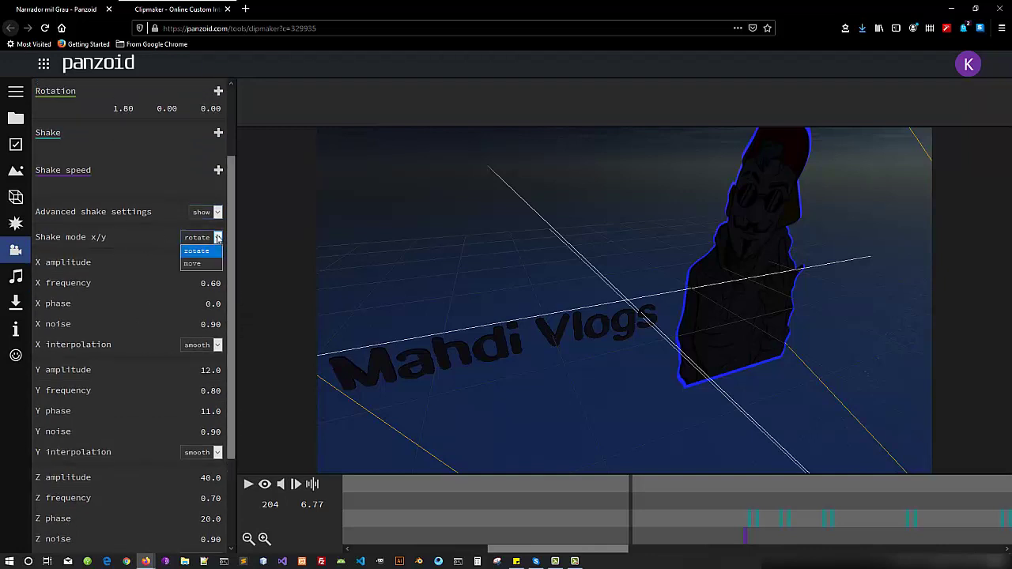
pyautogui.click(220, 212)
pyautogui.click(220, 211)
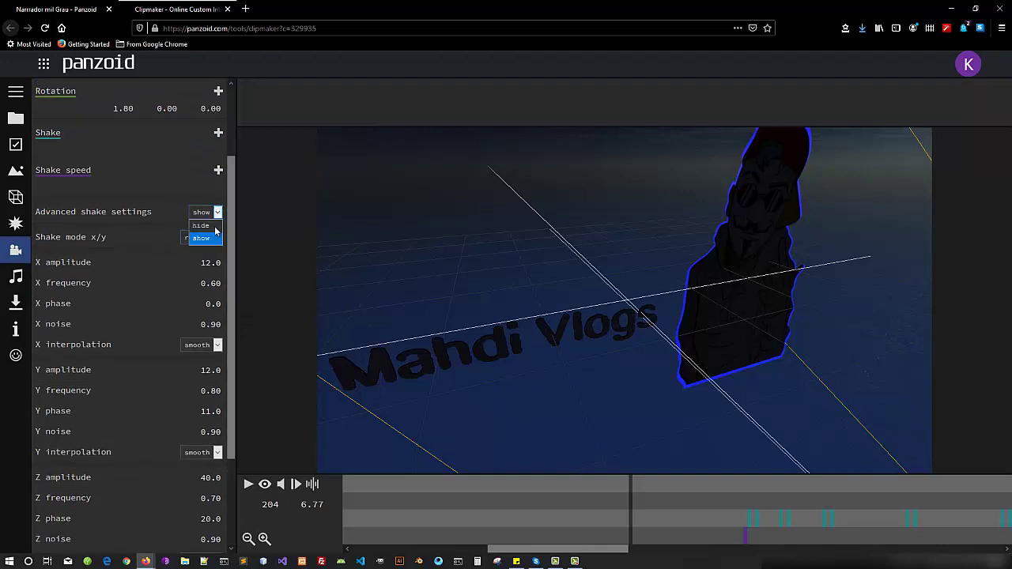
# Display the audio track's waveform on the timeline and scrub the playhead to frame 165
pyautogui.click(27, 106)
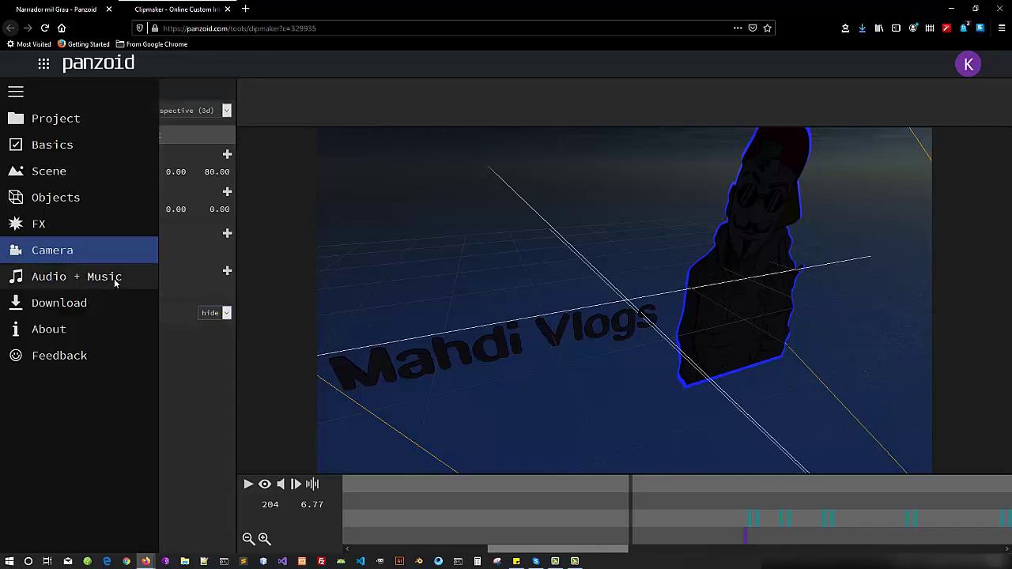
pyautogui.click(113, 277)
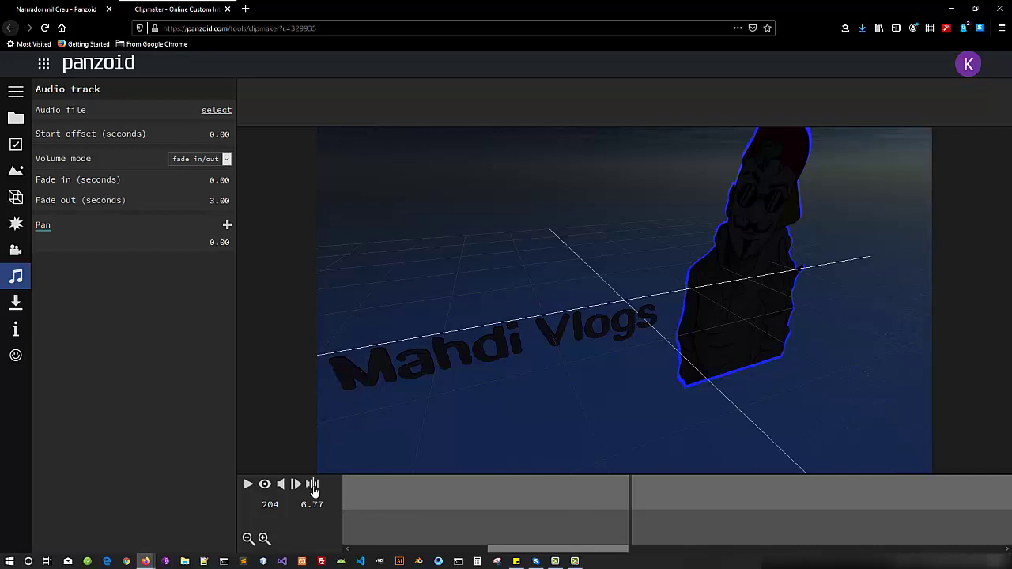
pyautogui.click(313, 486)
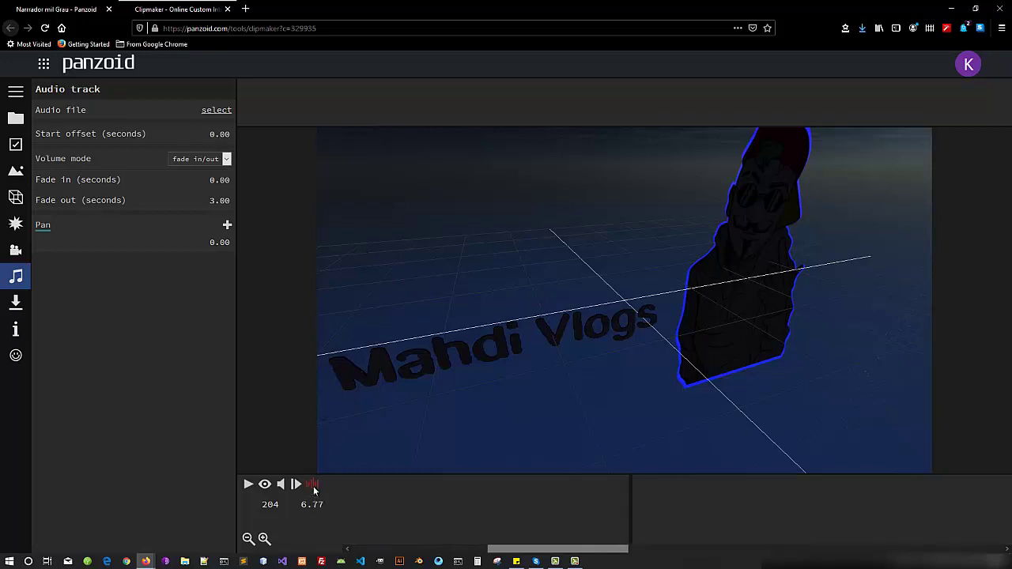
pyautogui.moveTo(542, 516); pyautogui.dragTo(957, 526)
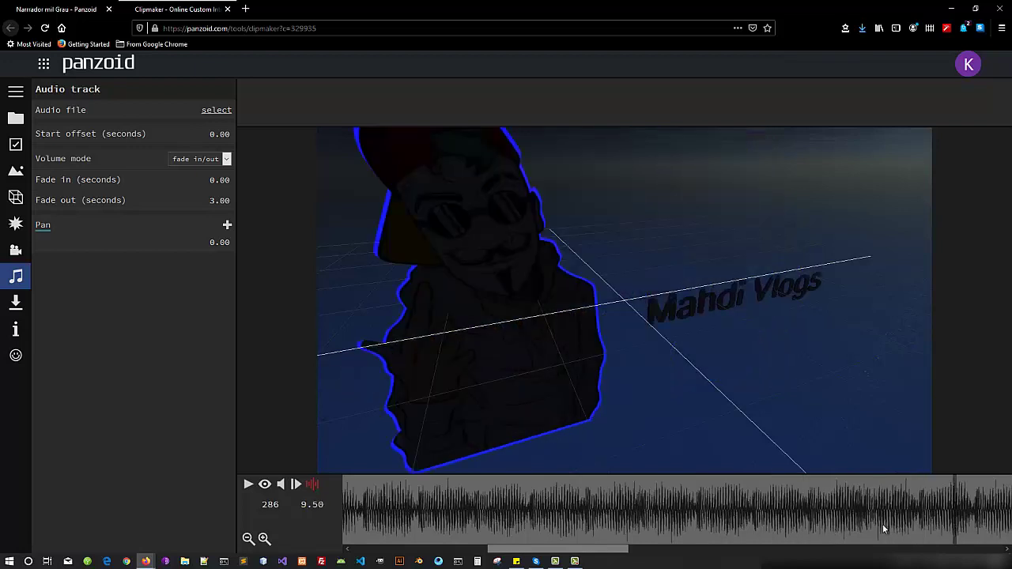
pyautogui.moveTo(736, 528); pyautogui.dragTo(634, 526)
pyautogui.click(397, 517)
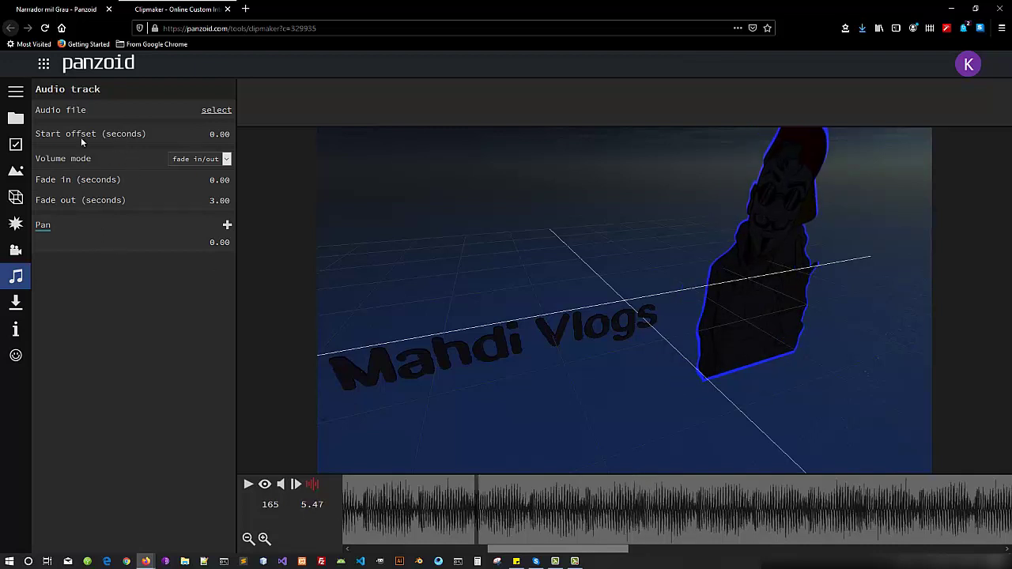
# Open and cancel the audio file selection, and set the audio track's volume mode to custom
pyautogui.click(217, 110)
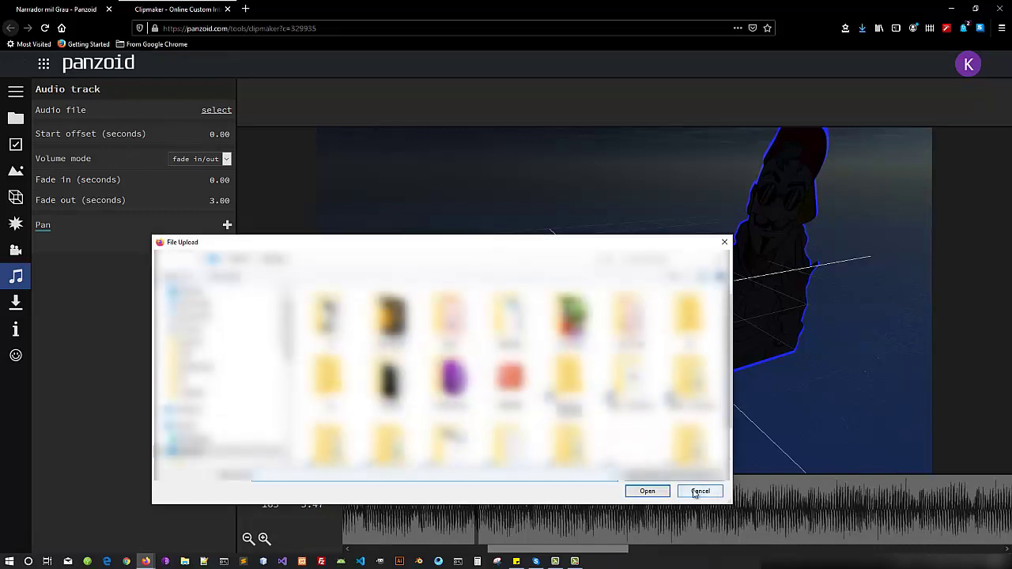
pyautogui.click(701, 491)
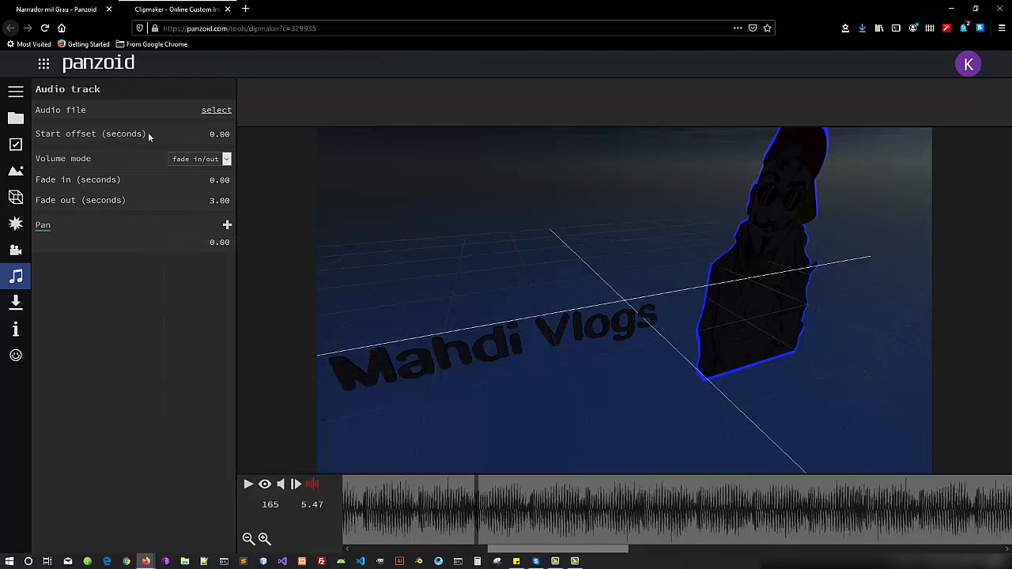
pyautogui.click(226, 161)
pyautogui.click(207, 186)
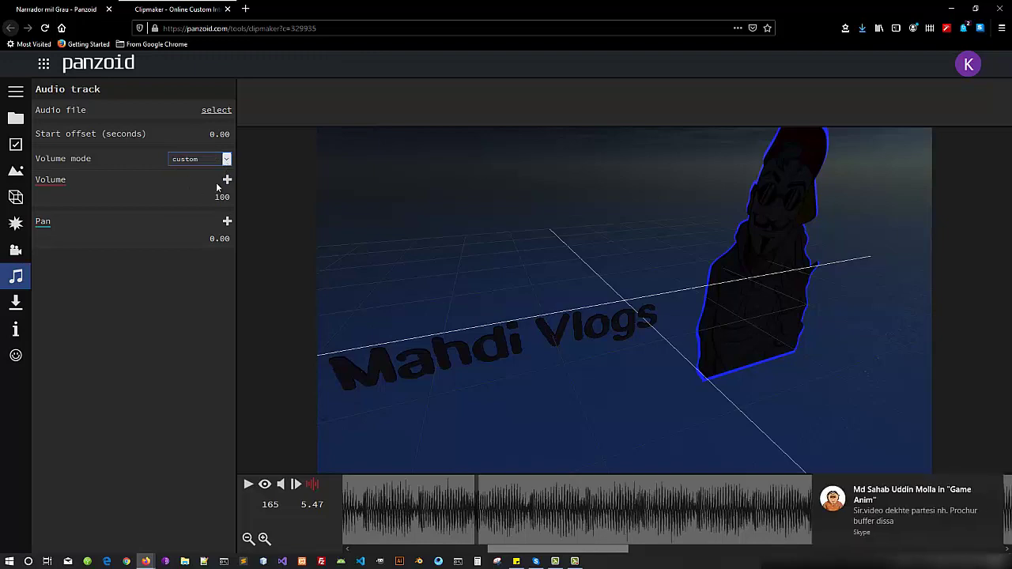
# Clear all system notifications from the desktop and return to the Clipmaker window in Firefox
pyautogui.press('super+d')
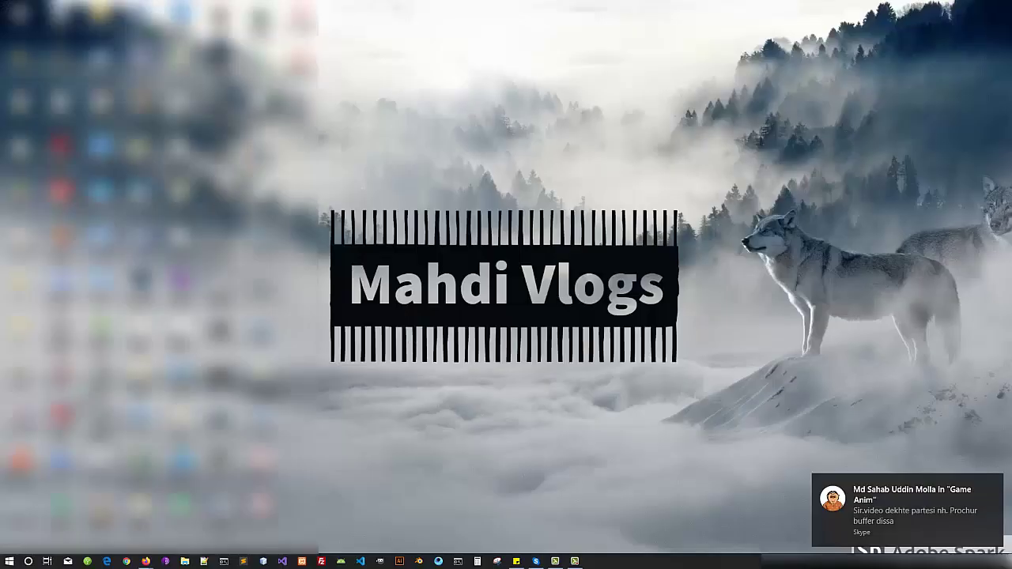
pyautogui.click(994, 561)
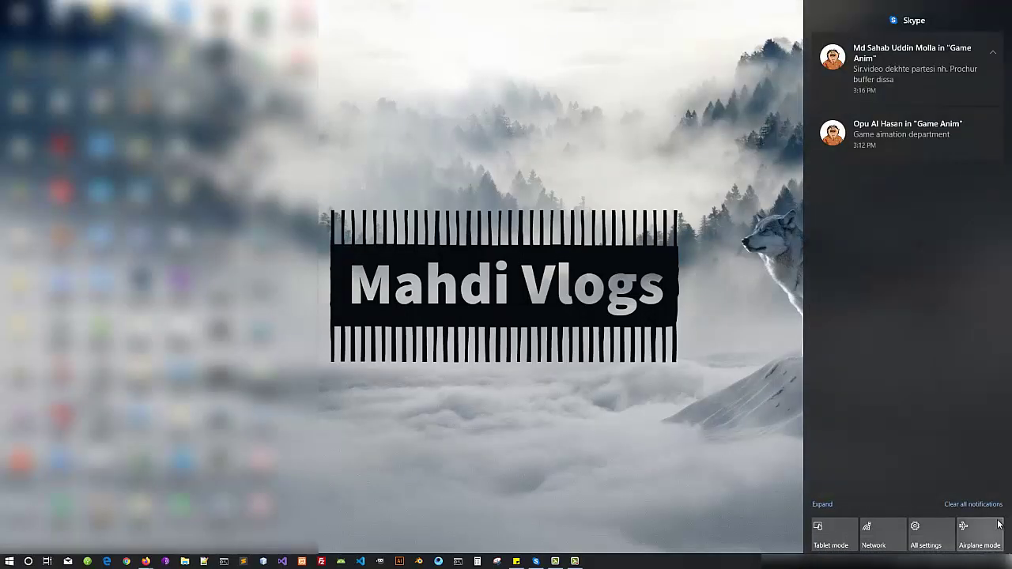
pyautogui.click(951, 500)
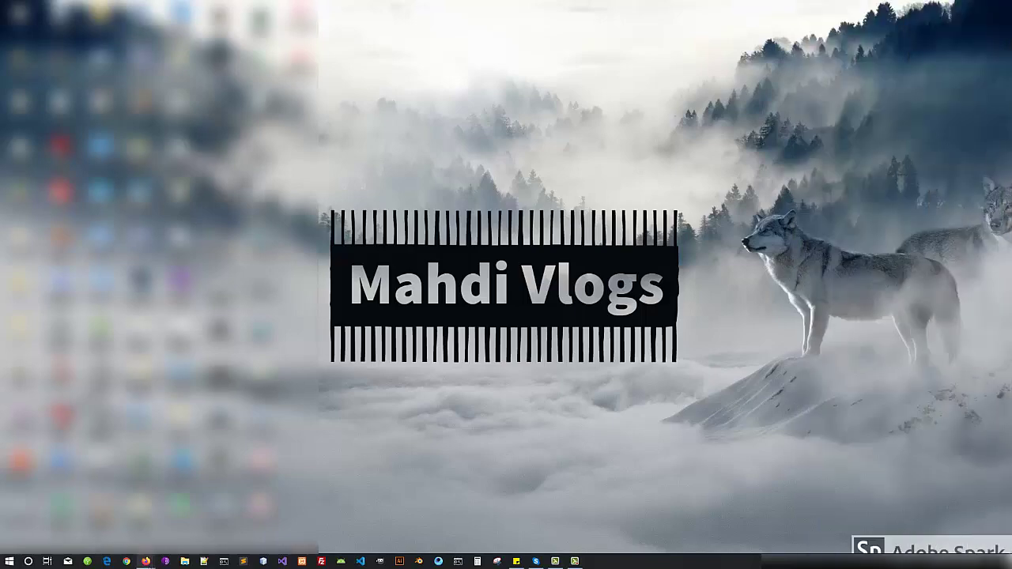
pyautogui.moveTo(155, 557)
pyautogui.click(181, 517)
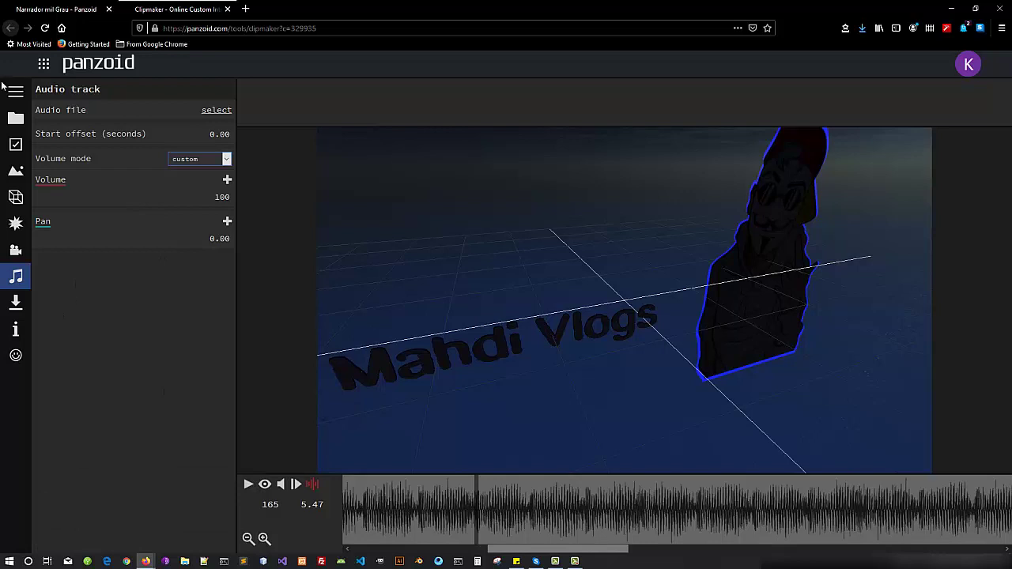
# Open the video download settings and look through the render modes, dismissing the incoming notification
pyautogui.moveTo(32, 92)
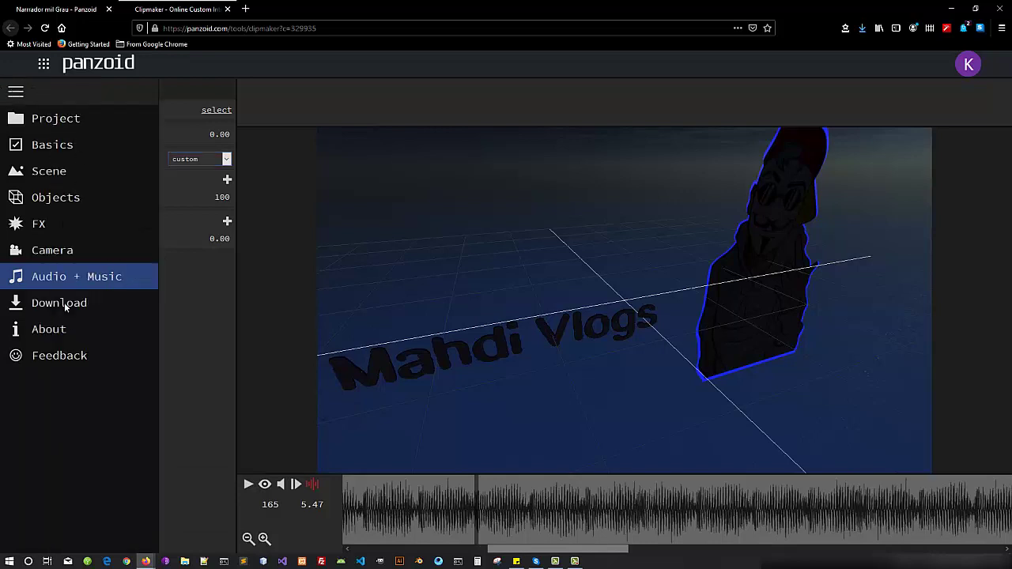
pyautogui.click(64, 303)
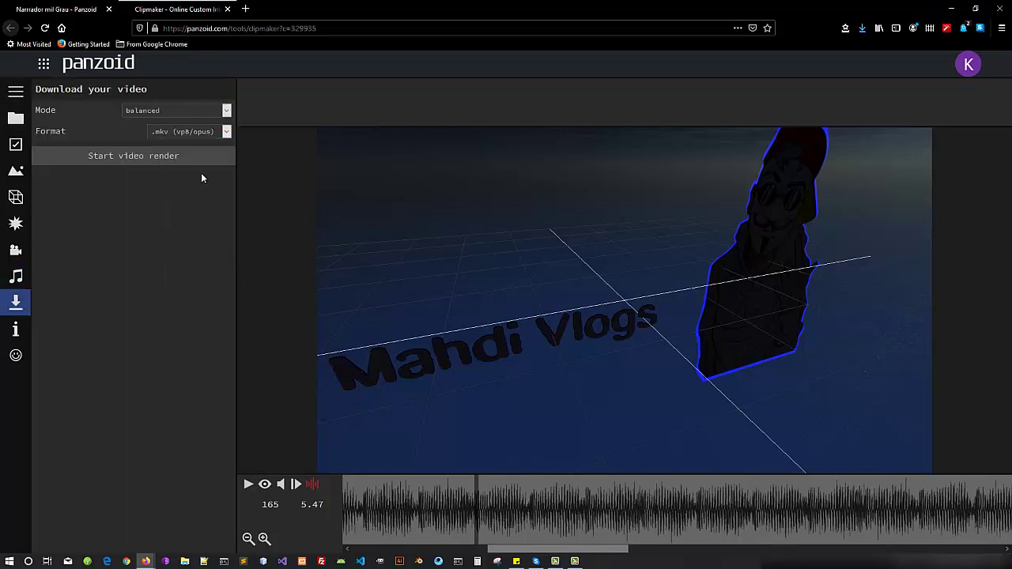
pyautogui.click(227, 112)
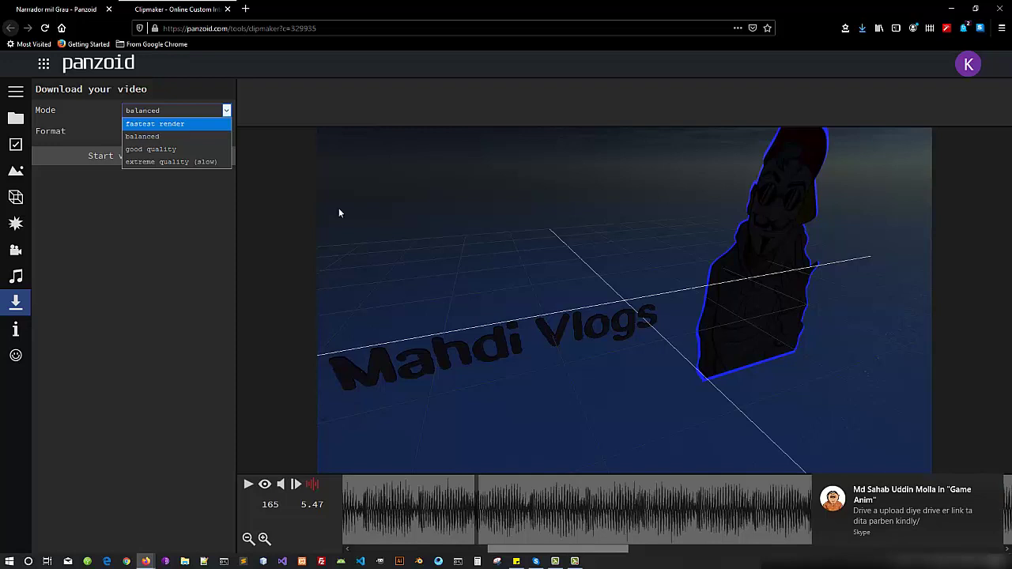
pyautogui.press('Down')
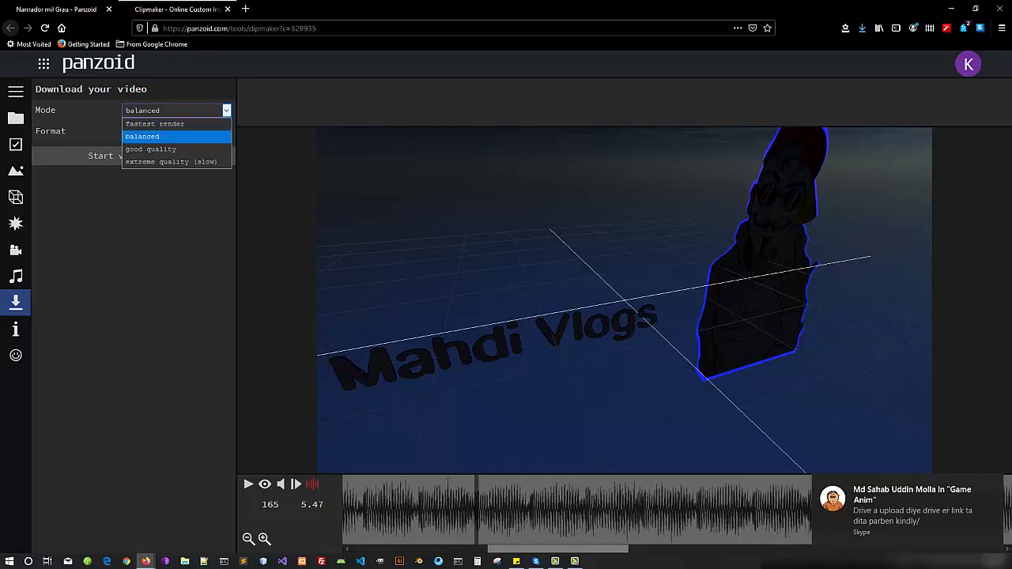
pyautogui.click(998, 562)
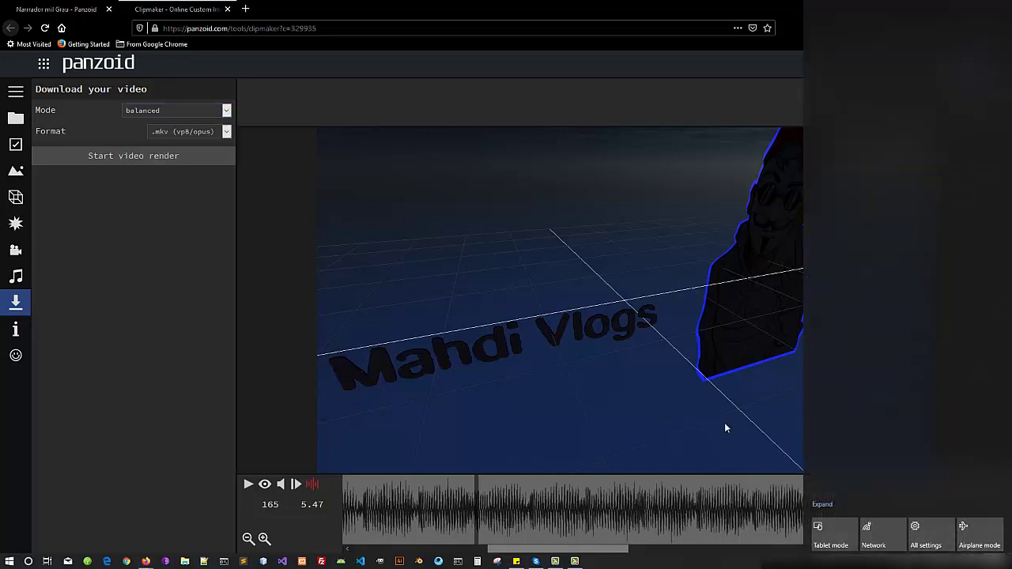
pyautogui.click(633, 380)
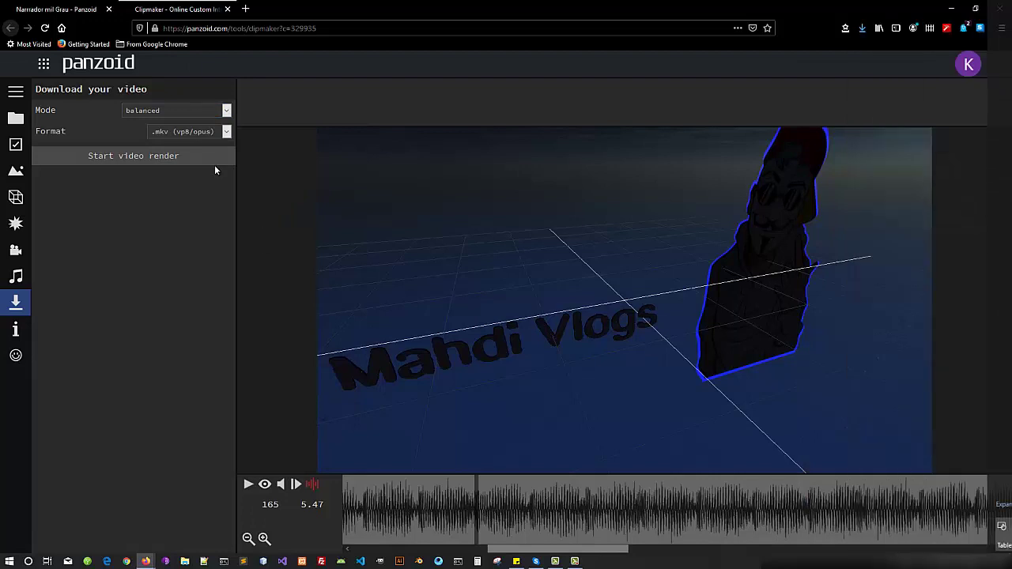
# Choose the balanced render mode and review the available video formats, keeping .mkv (vp8/opus)
pyautogui.click(226, 112)
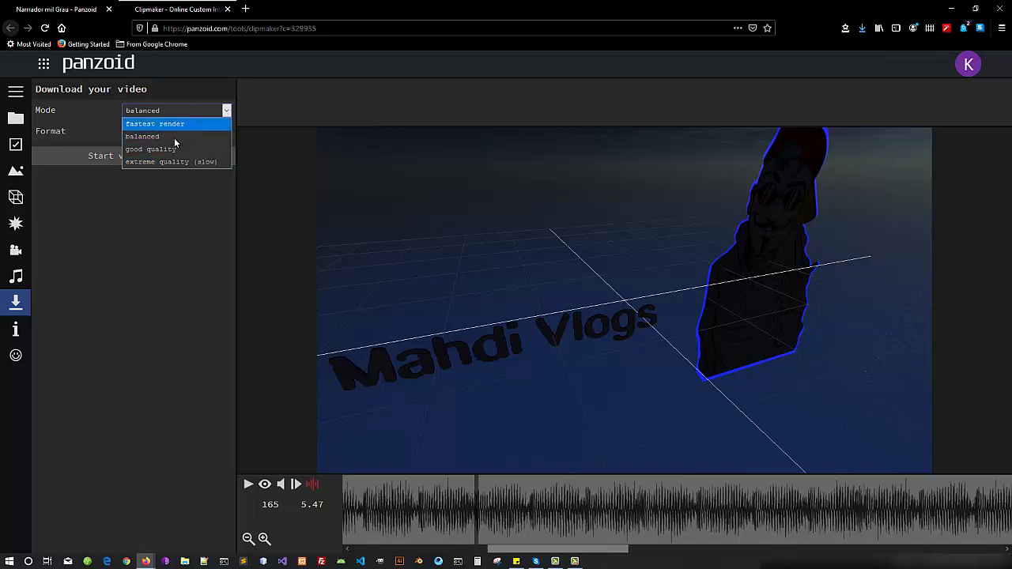
pyautogui.click(174, 138)
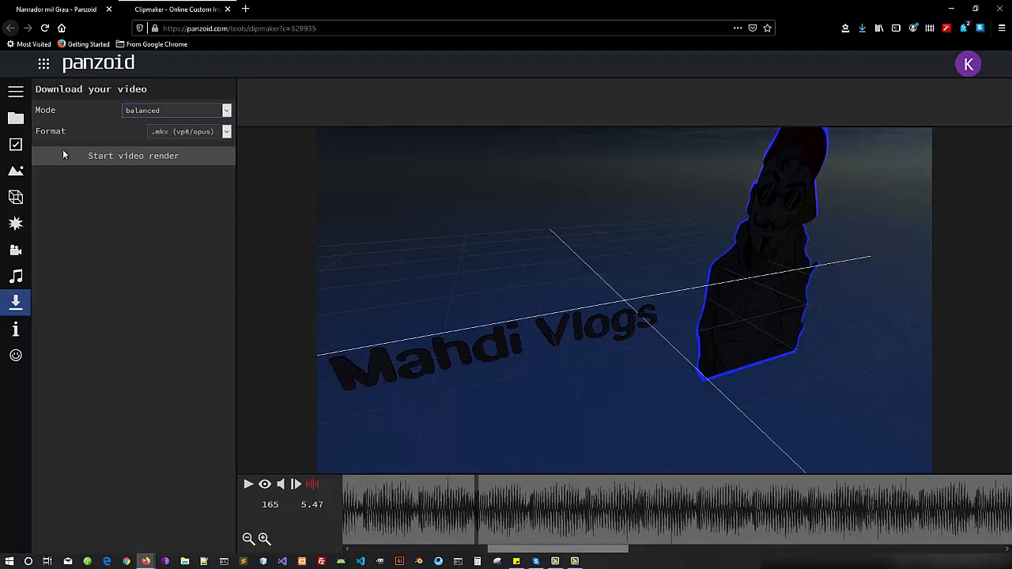
pyautogui.click(226, 133)
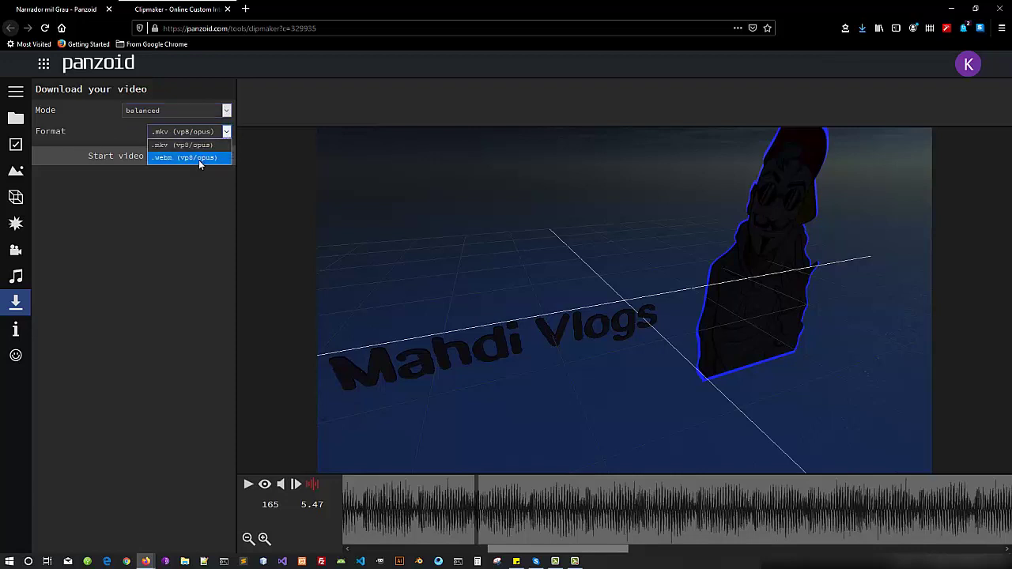
pyautogui.click(164, 225)
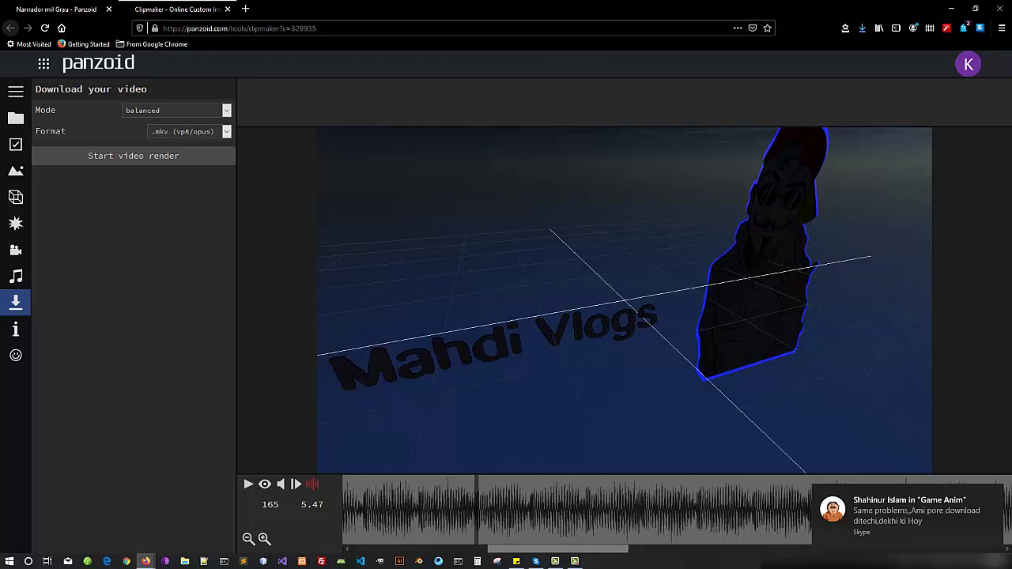
# Dismiss the notification, render the video and download the finished file
pyautogui.click(1002, 562)
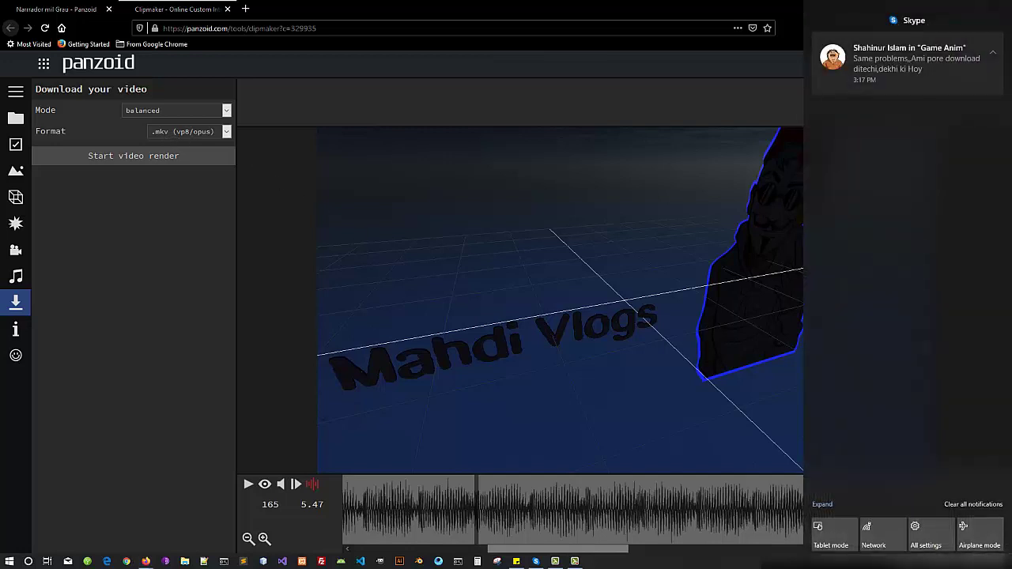
pyautogui.click(378, 352)
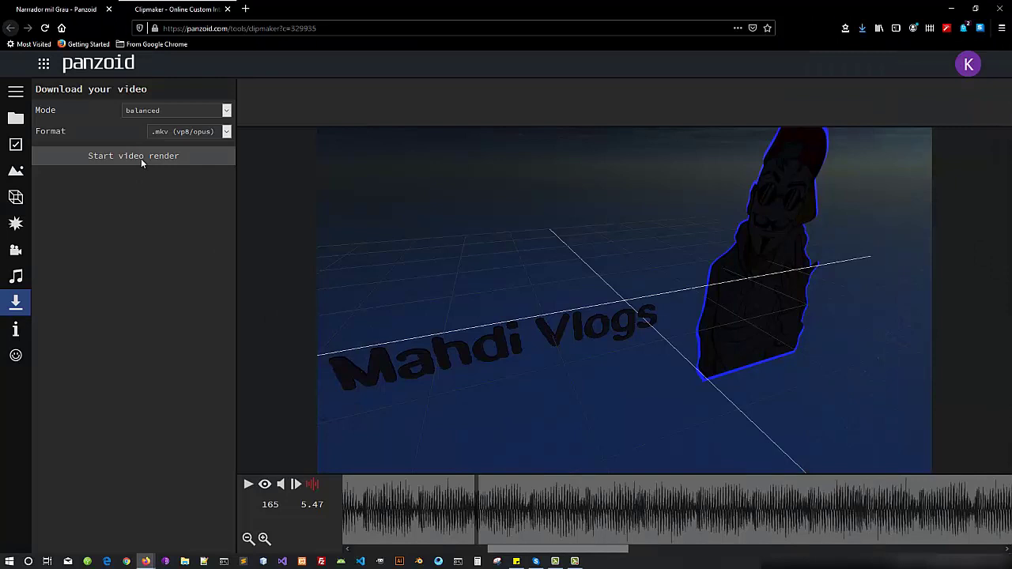
pyautogui.click(142, 159)
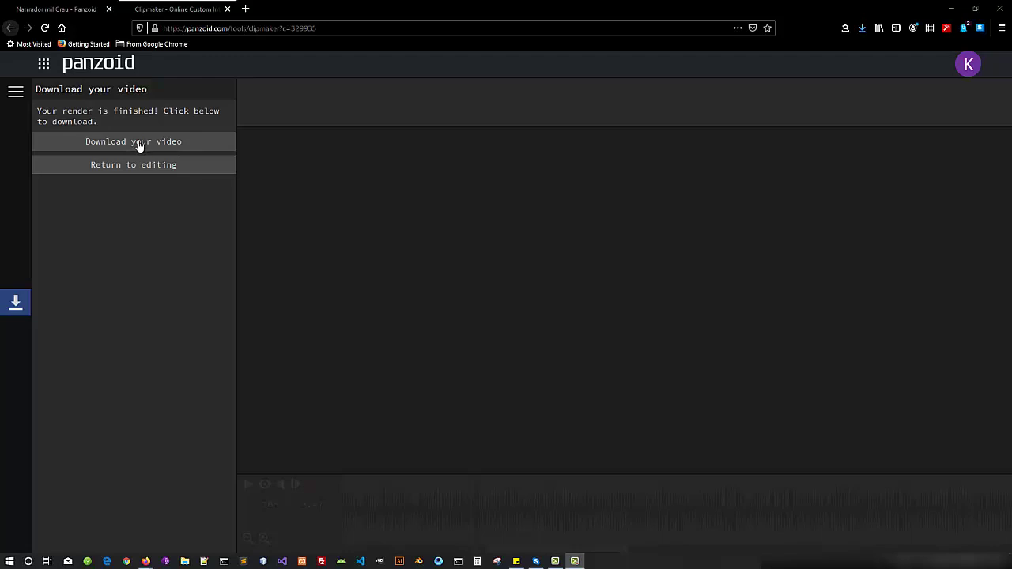
pyautogui.click(191, 149)
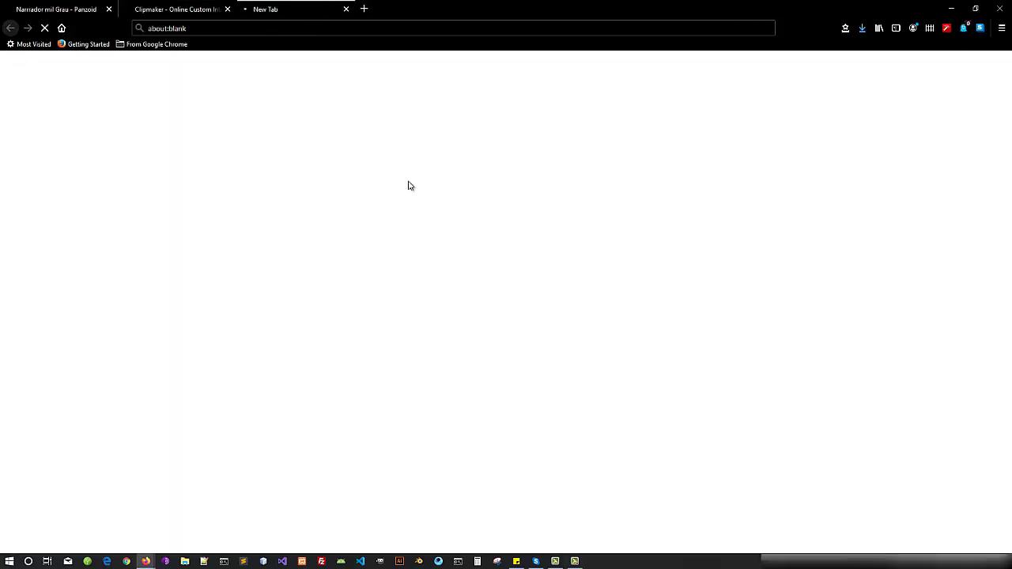